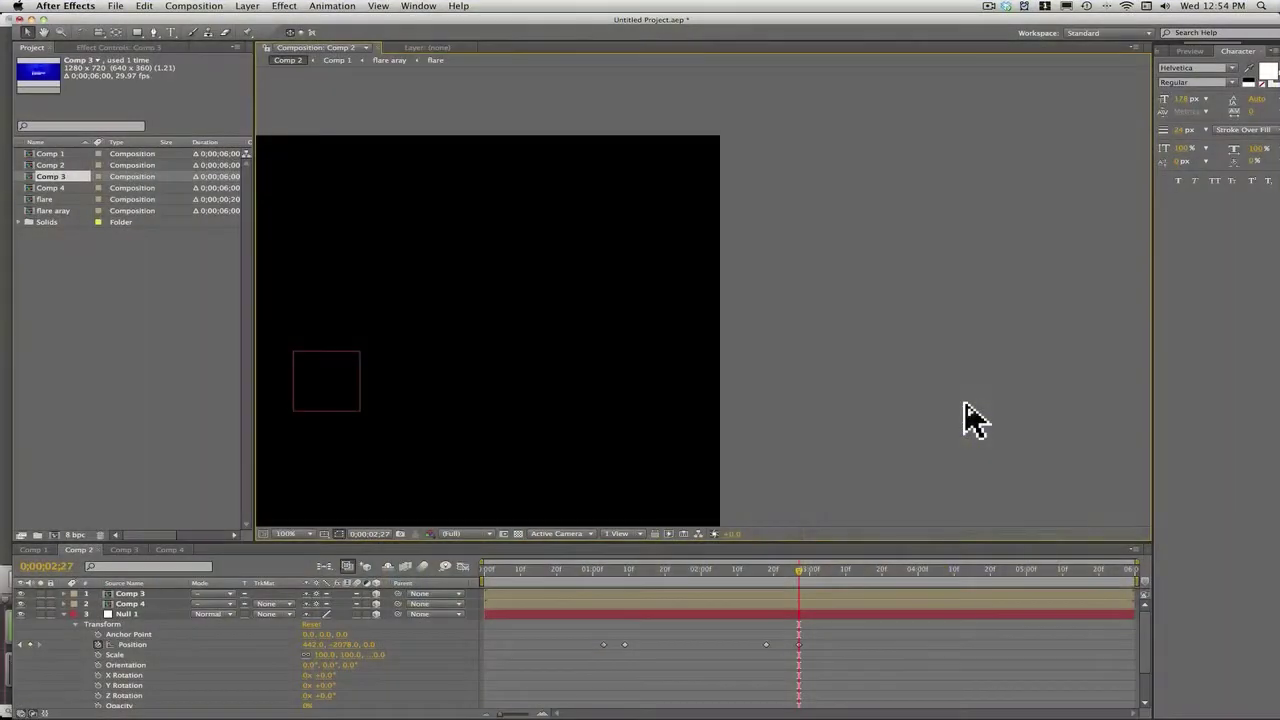
Move the current time in Comp 2 to 0;00;01;09 at the HD Tutorials scene and open Comp 4.
scroll(966, 408, down, 6)
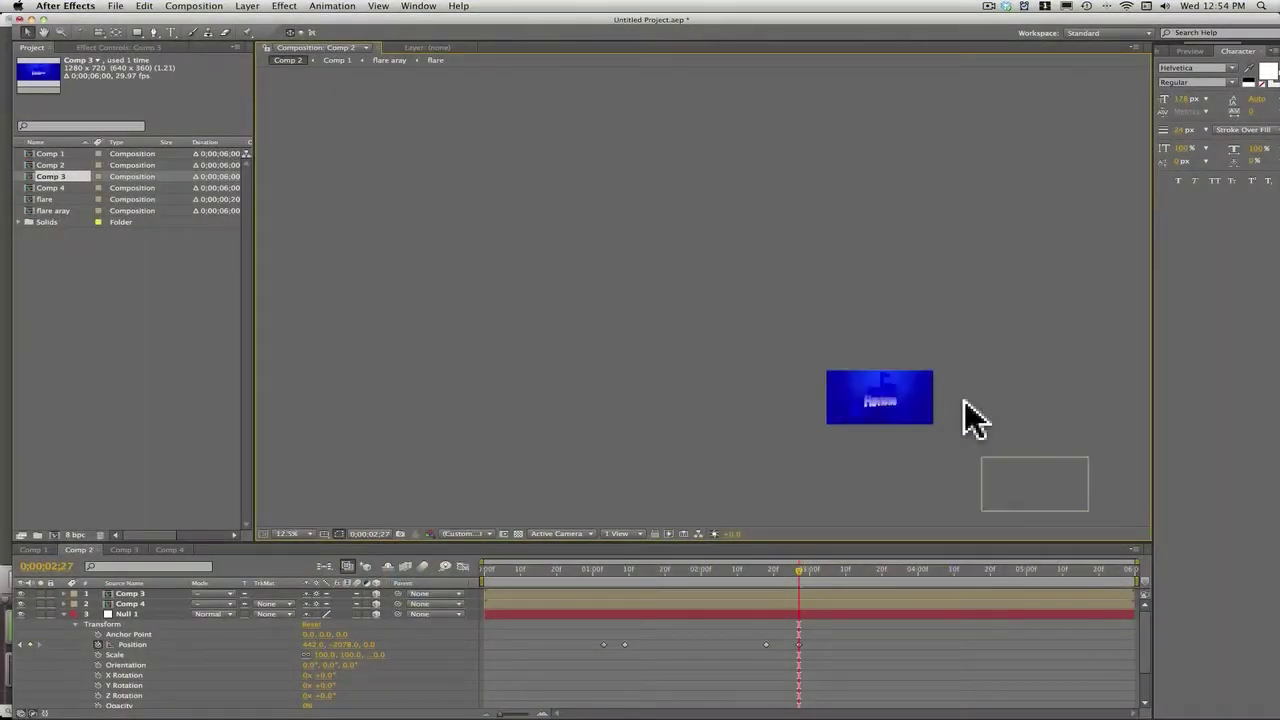
click(525, 594)
drag(505, 578, 659, 582)
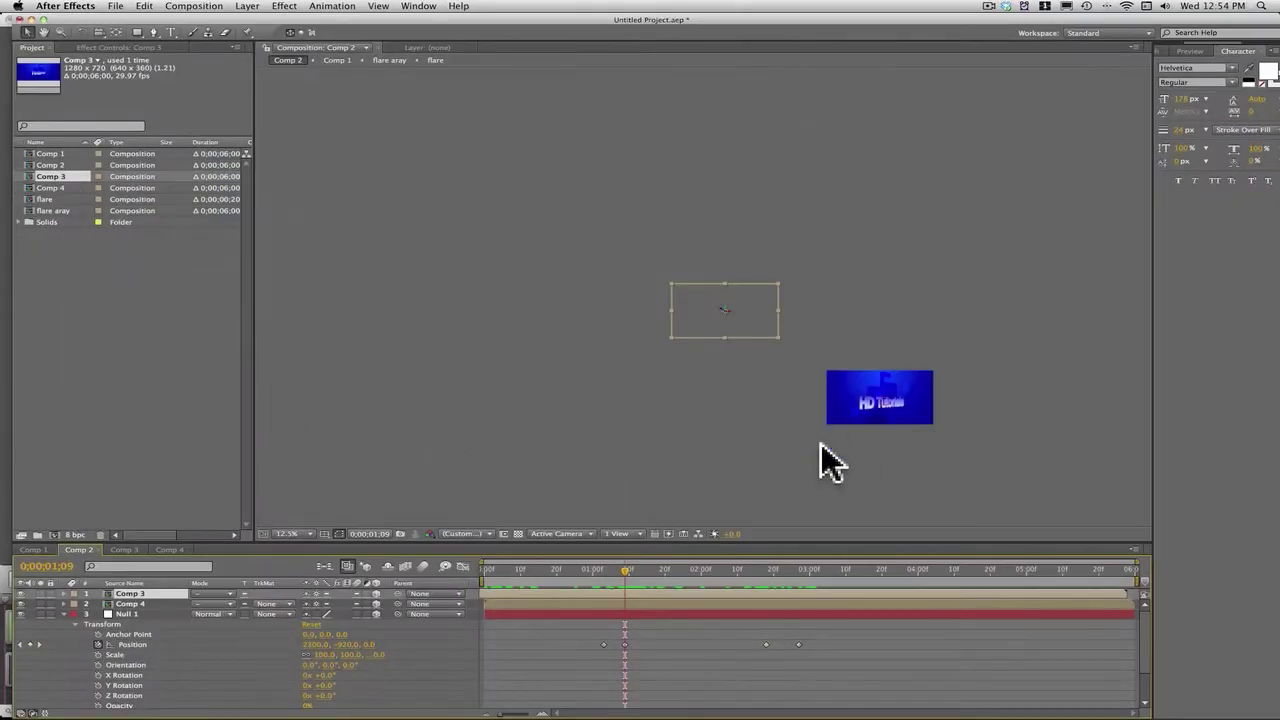
scroll(900, 406, up, 1)
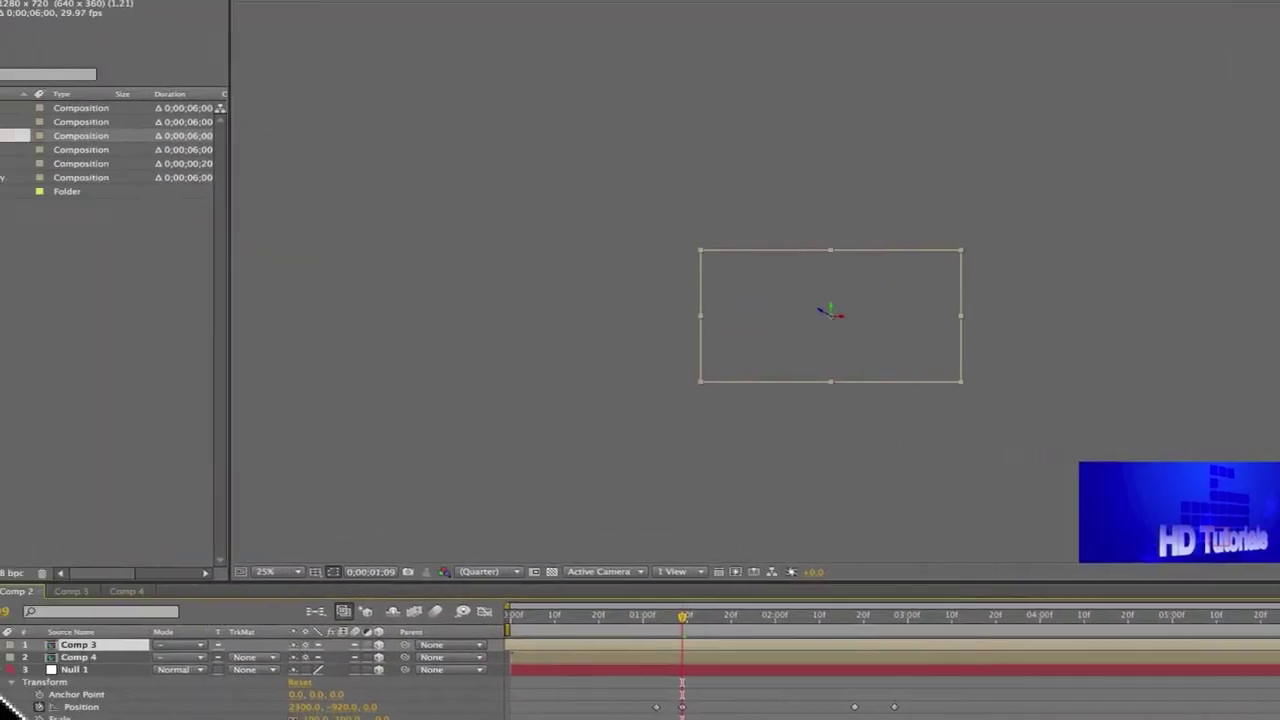
click(139, 659)
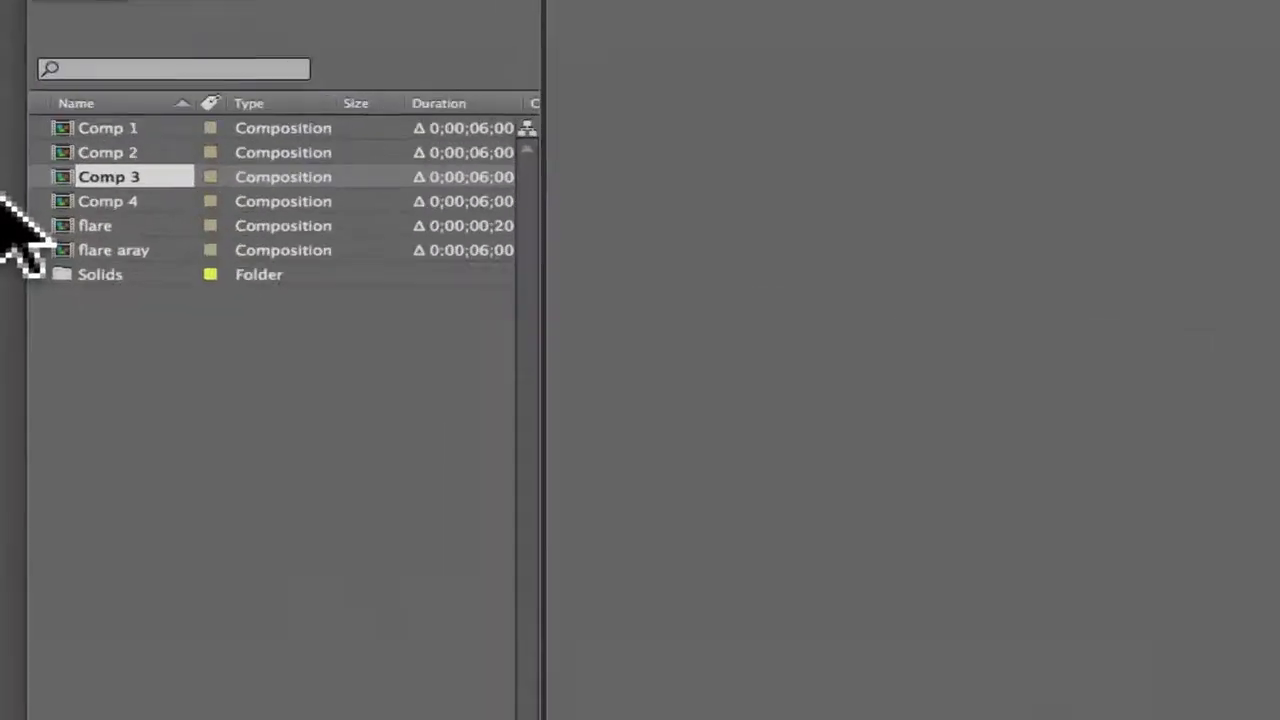
double_click(62, 187)
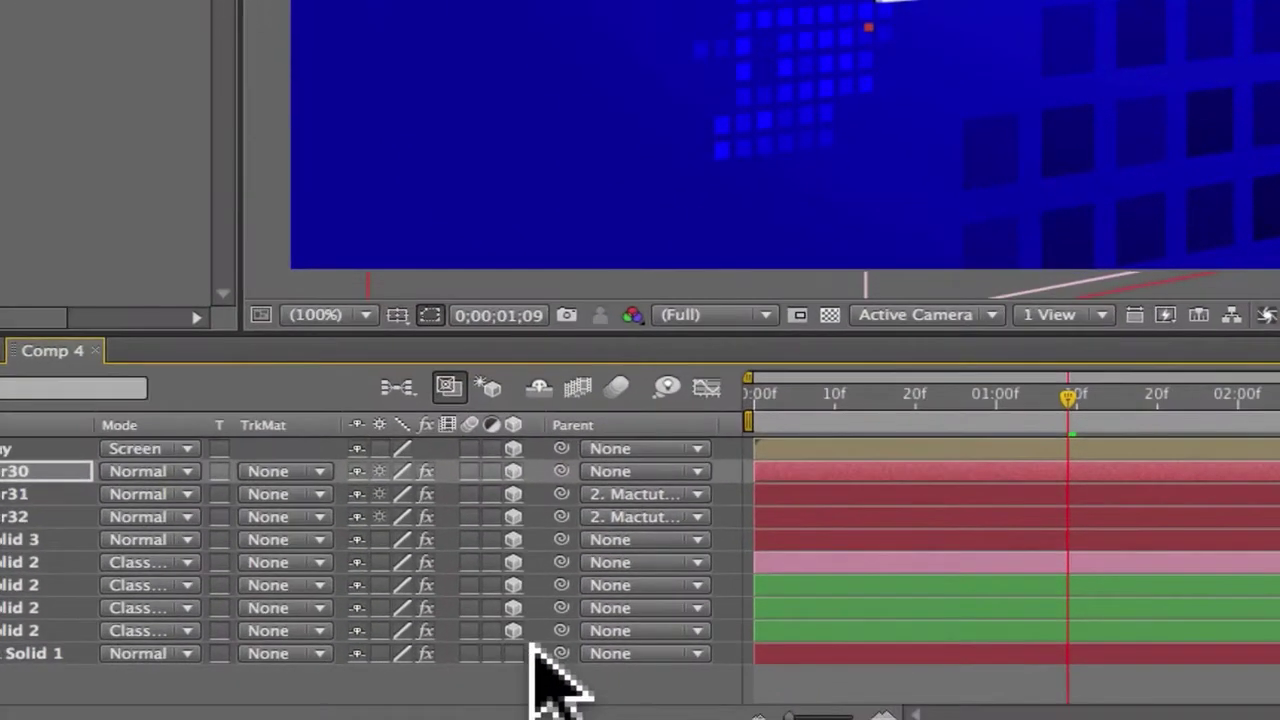
Turn off 3D for every layer in Comp 4 above Black Solid 1 to reset their rotation.
click(376, 676)
drag(512, 632, 510, 443)
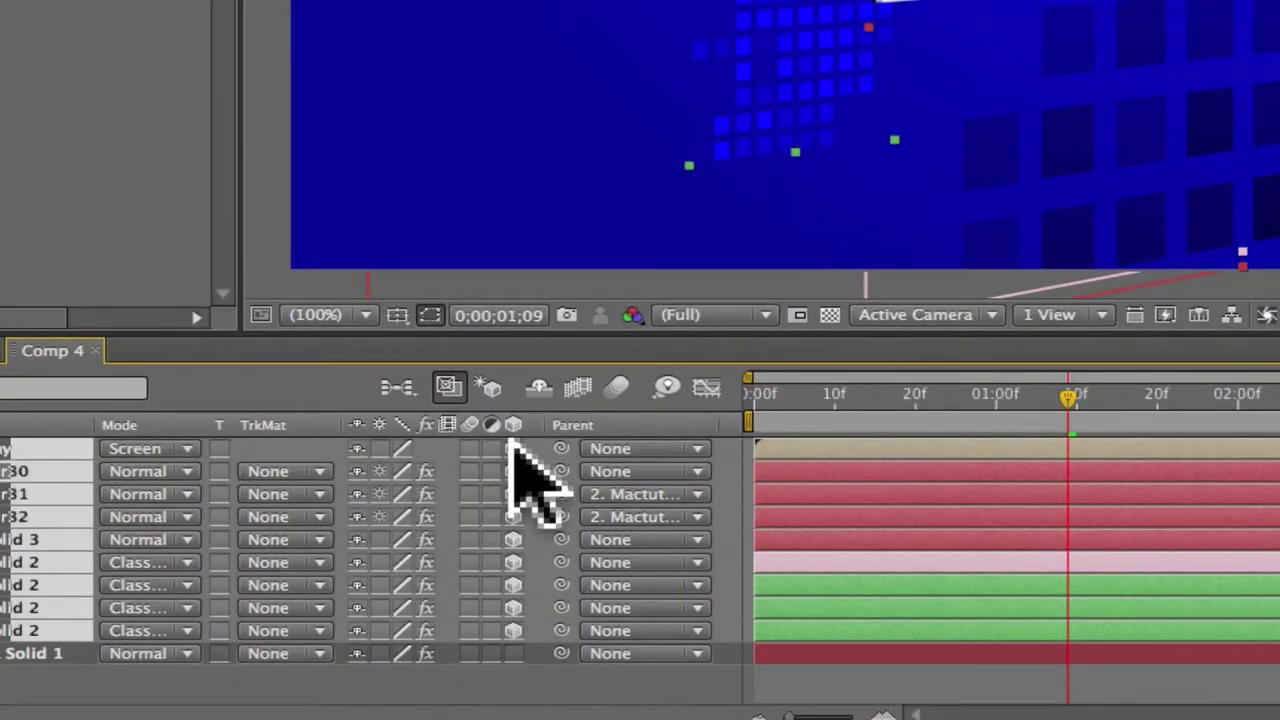
click(468, 670)
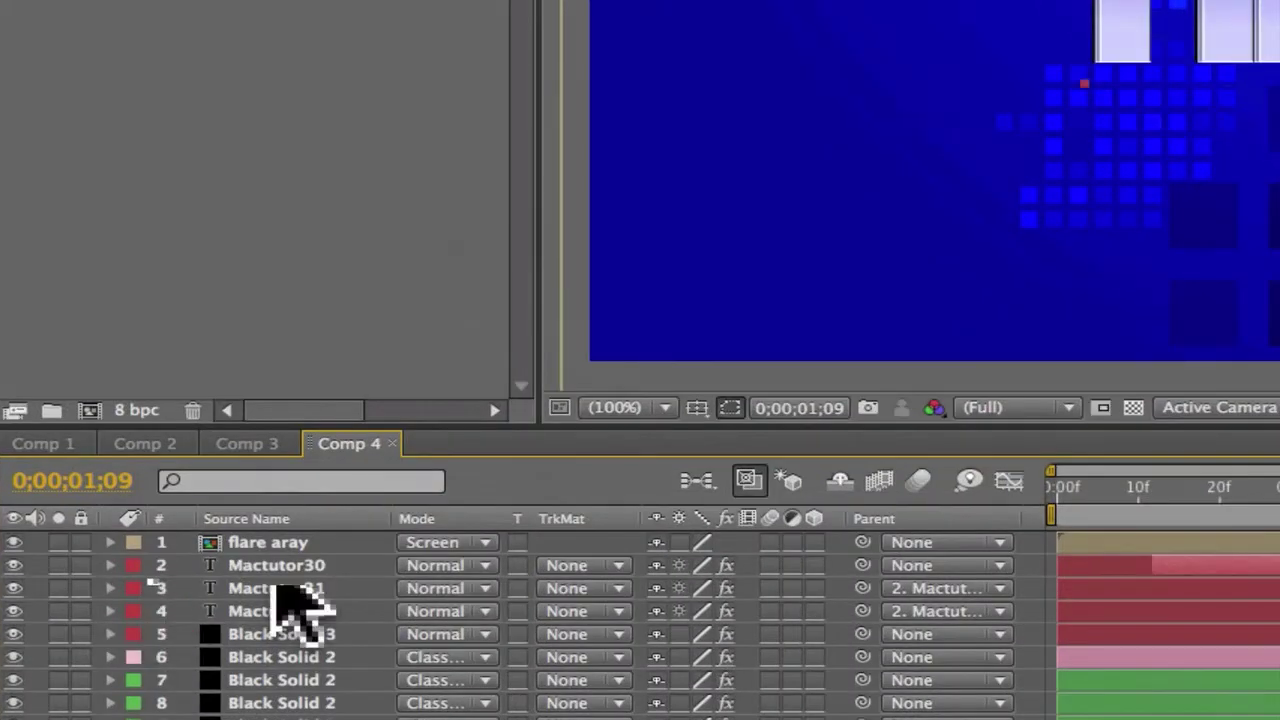
Make the flare aray, the three text layers and the solids above Black Solid 1 3D layers again.
click(270, 566)
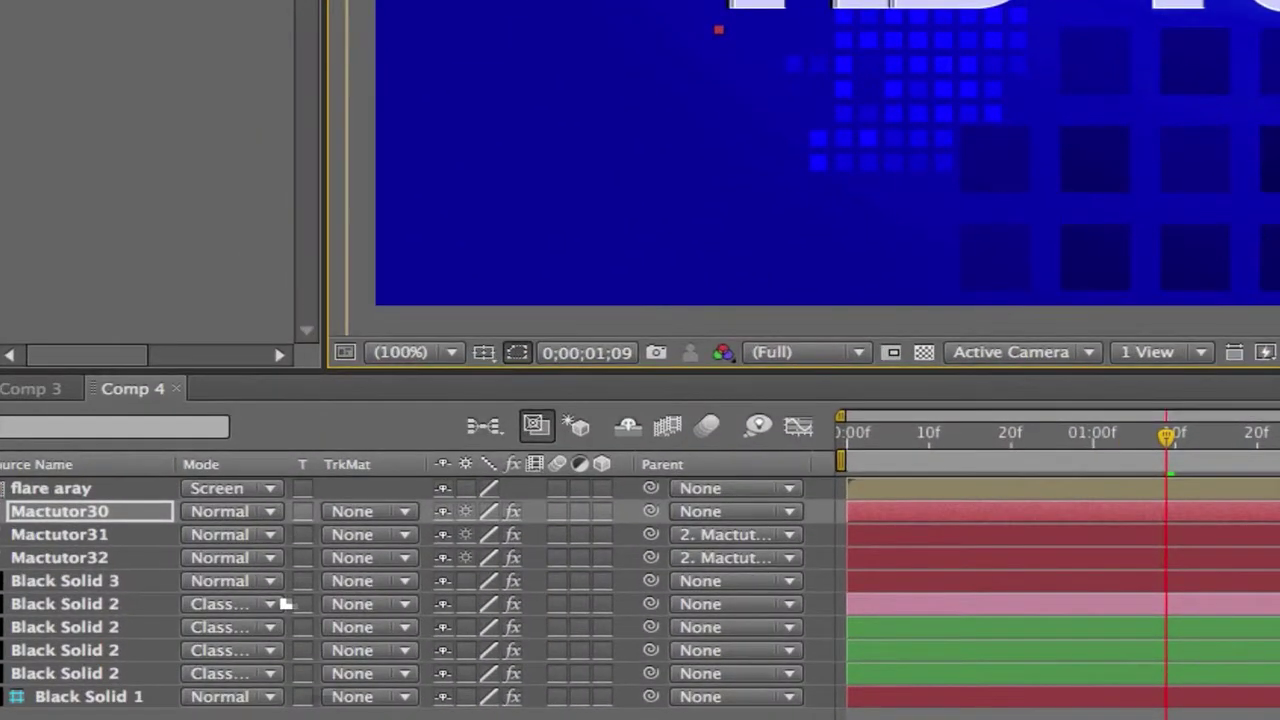
click(602, 511)
click(602, 534)
click(602, 557)
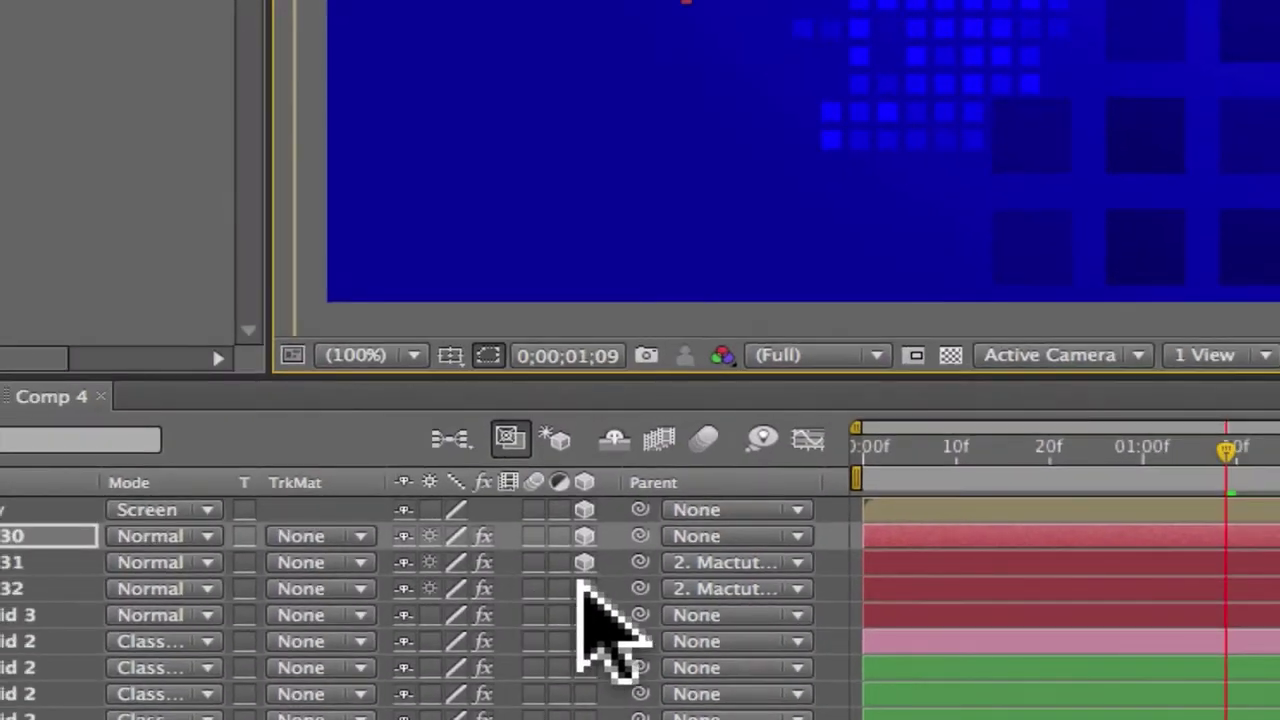
drag(375, 623, 380, 650)
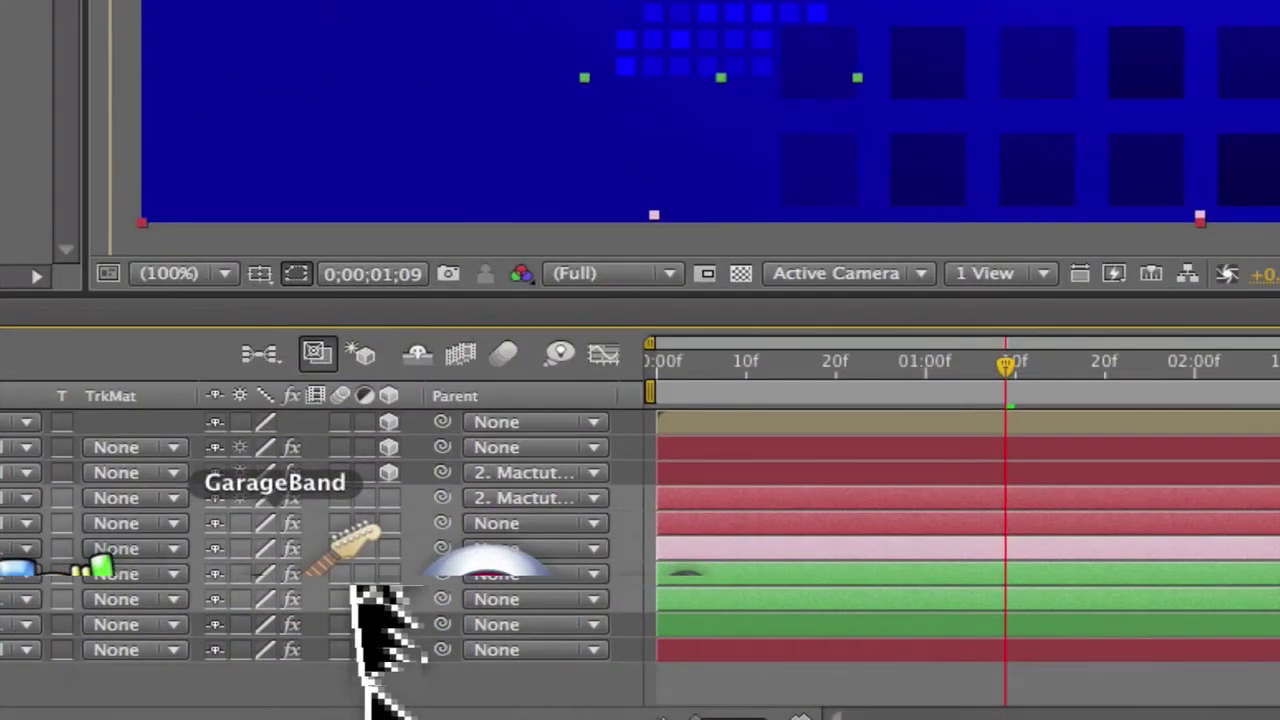
click(388, 624)
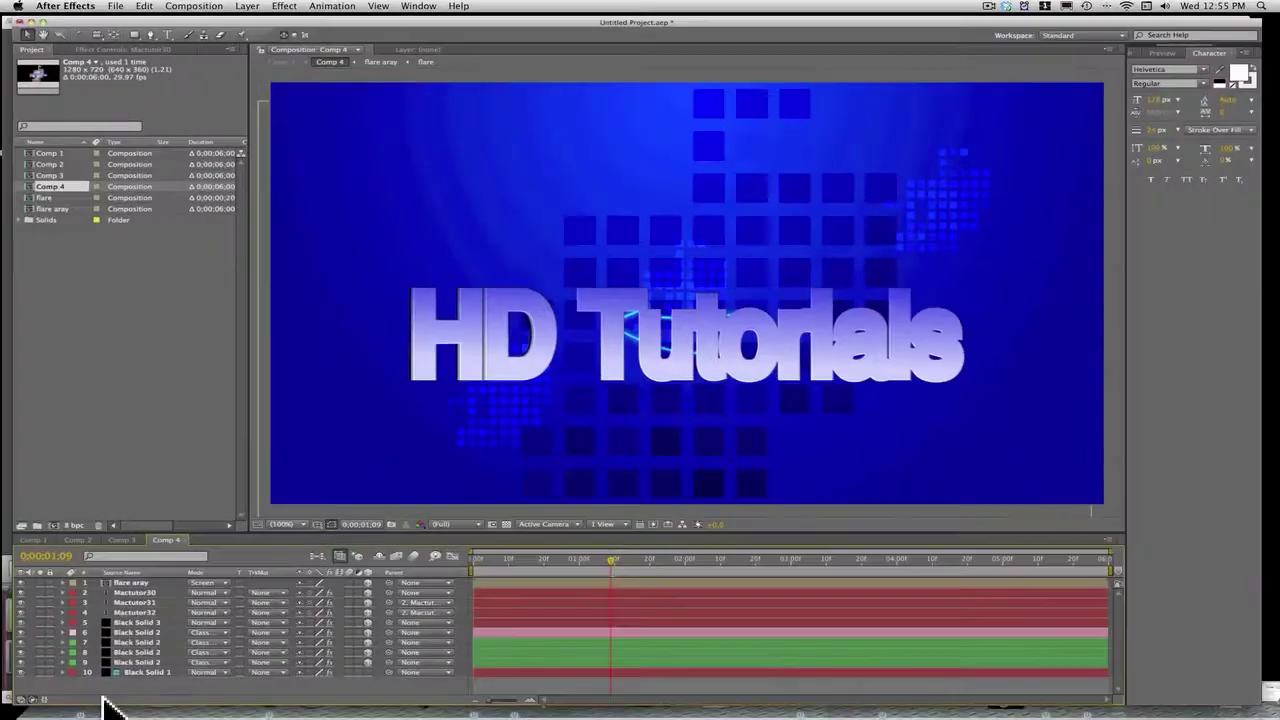
Select layers 1 to 9 in Comp 4 and rotate them together around the Y axis, bringing the right side toward the camera.
click(126, 664)
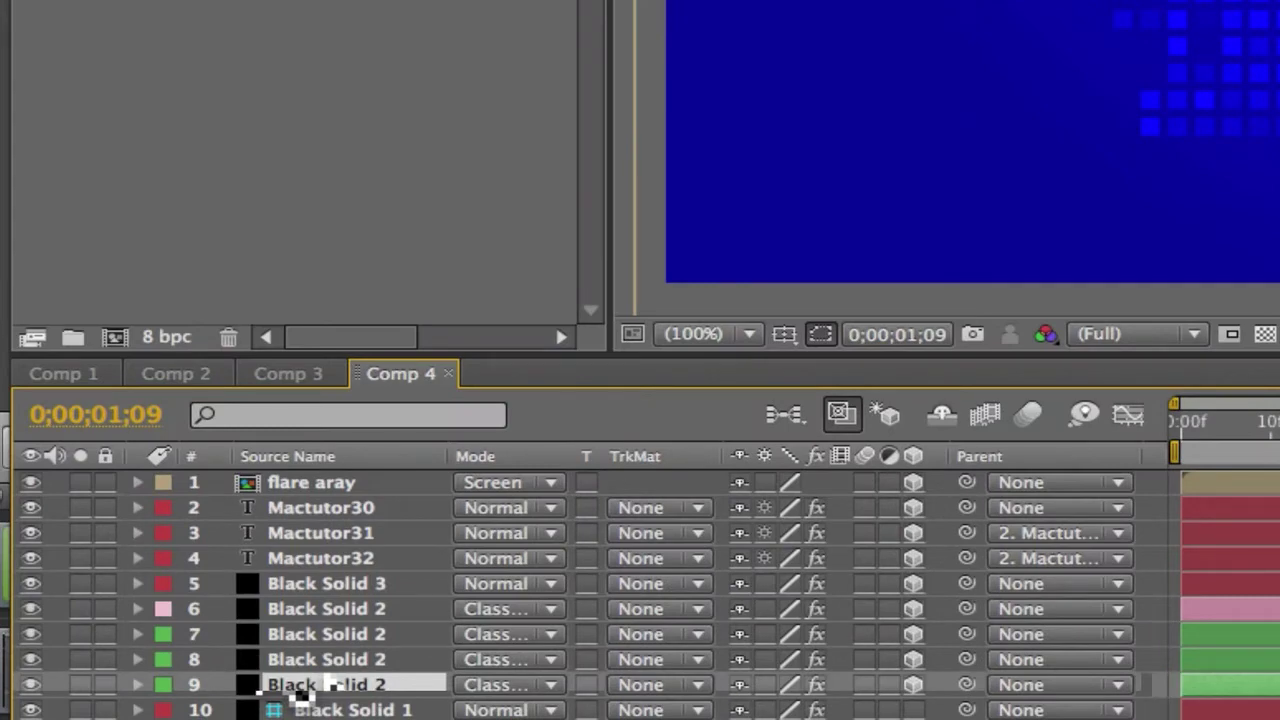
key(ctrl+shift+Up)
key(ctrl+shift+Up)
key(ctrl+shift+Up)
key(ctrl+shift+Up)
key(ctrl+shift+Up)
key(ctrl+shift+Up)
key(ctrl+shift+Up)
key(ctrl+shift+Up)
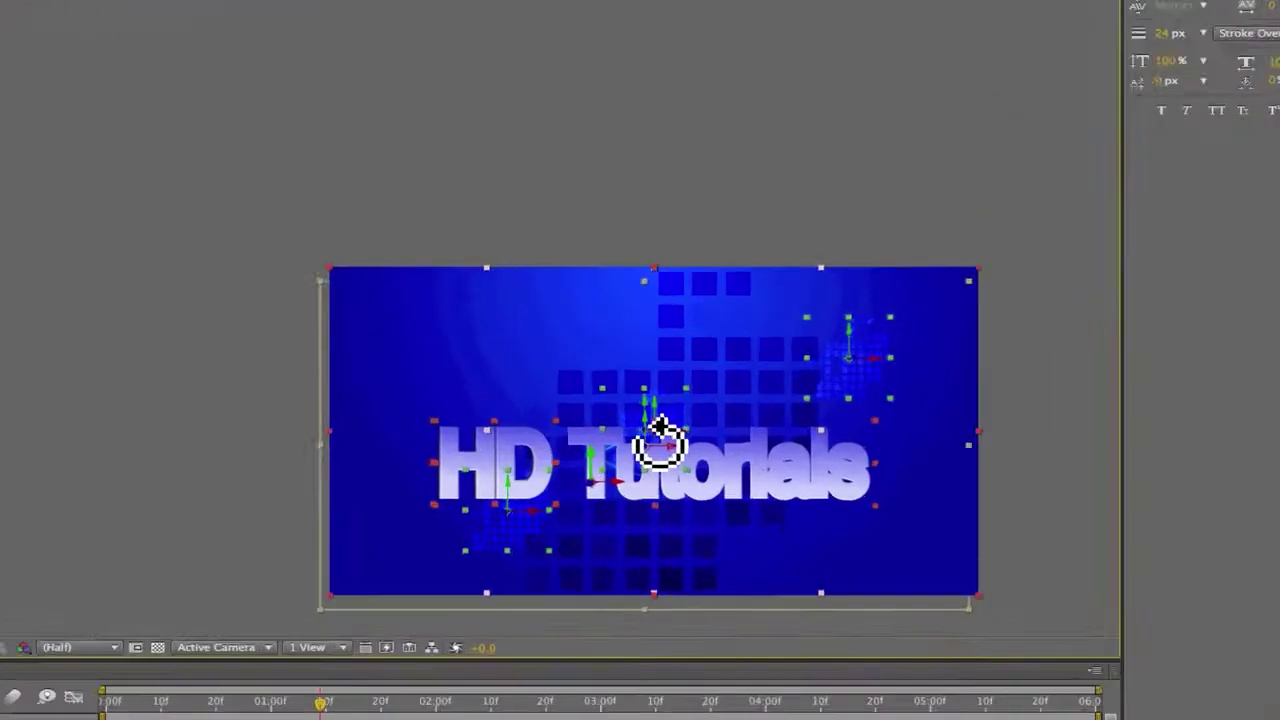
key(z)
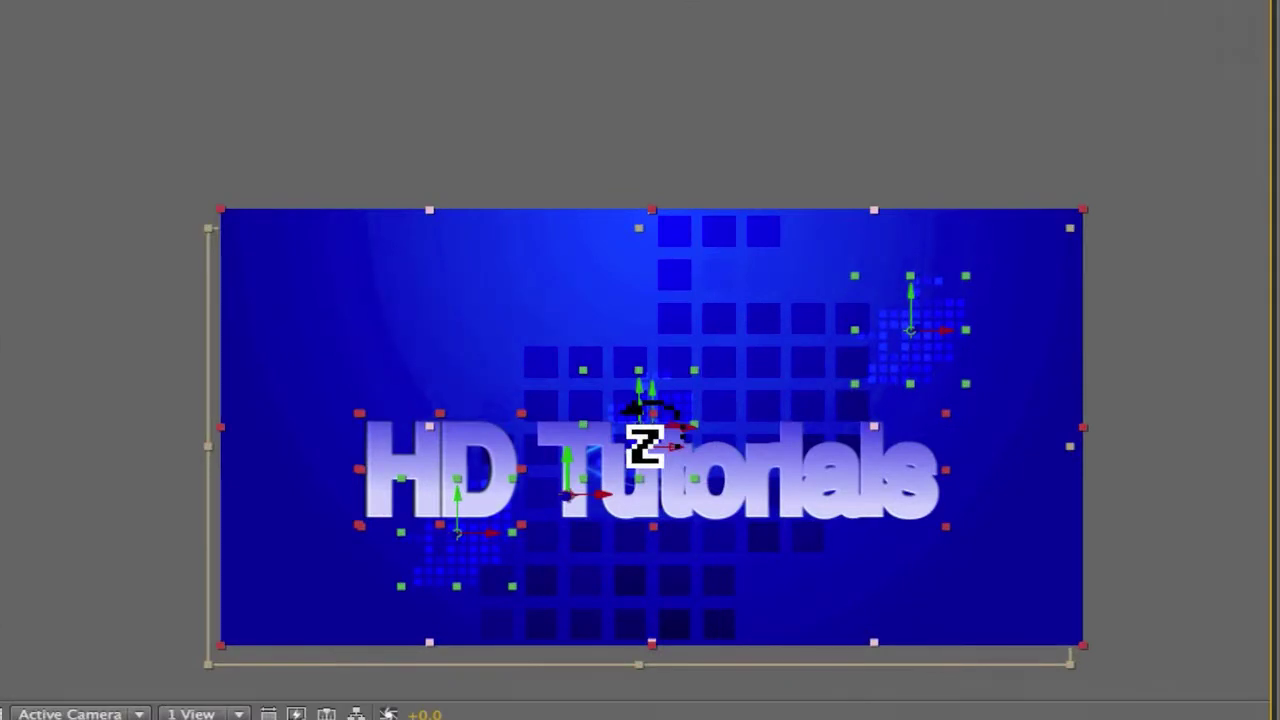
key(c)
drag(641, 432, 627, 430)
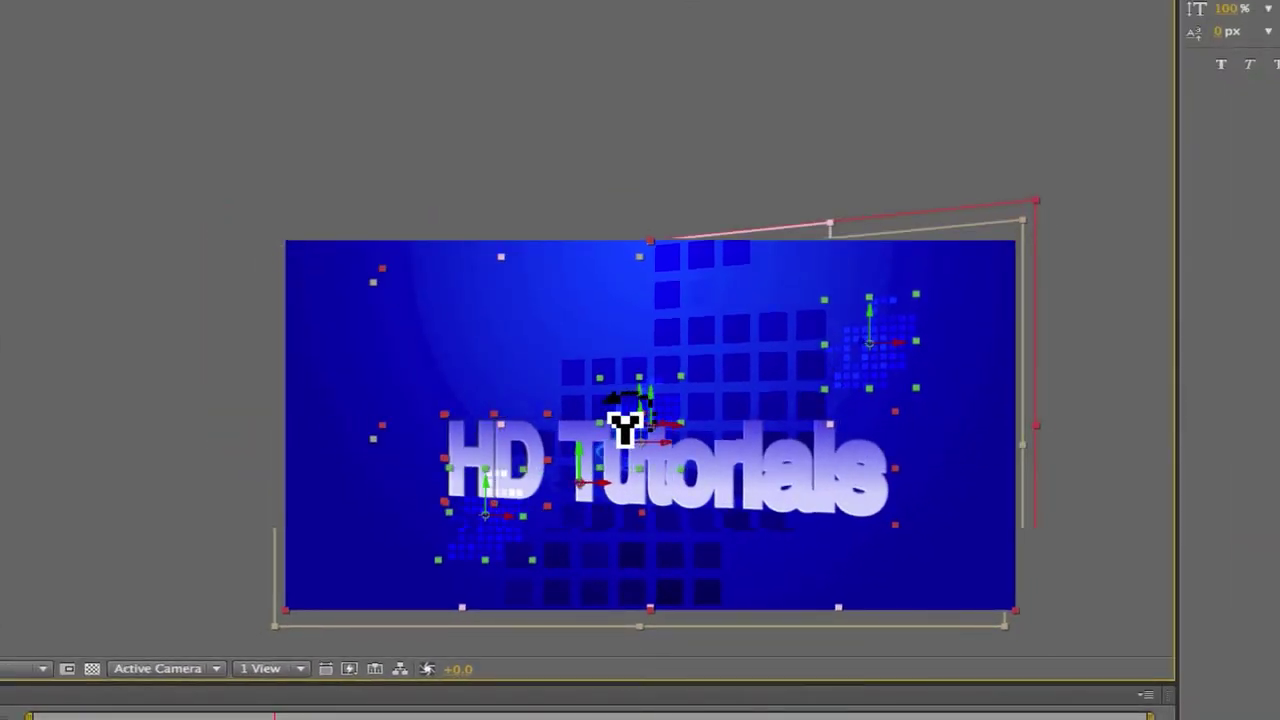
drag(625, 428, 619, 428)
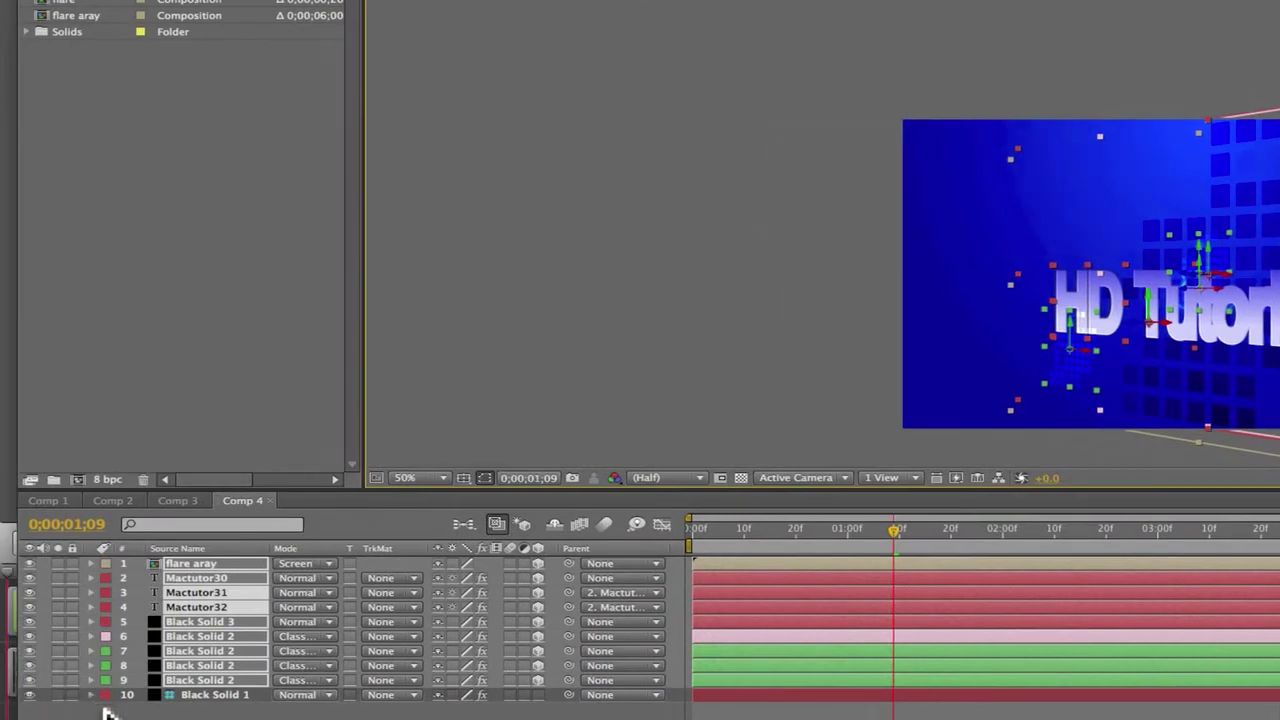
Move the Mactutor30 text layer slightly toward the camera along its Z axis, then select the Mactutor31 layer.
click(196, 578)
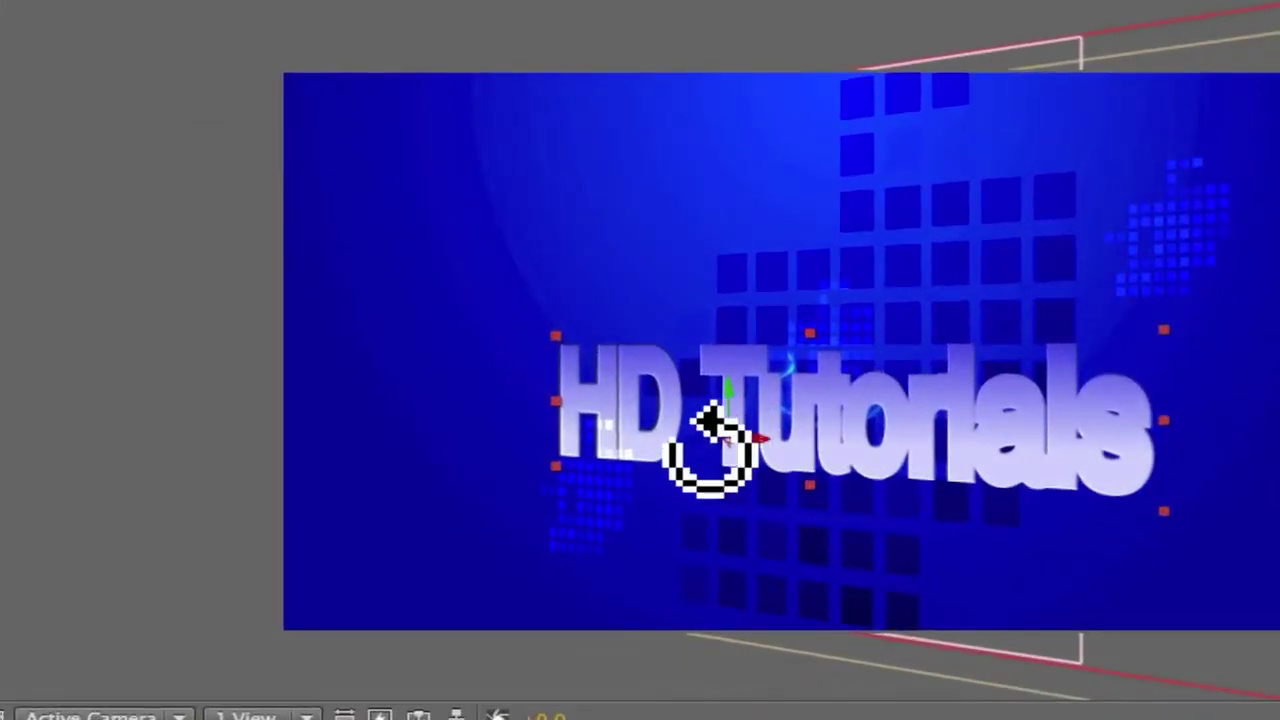
mouse_move(710, 450)
mouse_down()
mouse_move(686, 509)
mouse_move(695, 468)
mouse_up()
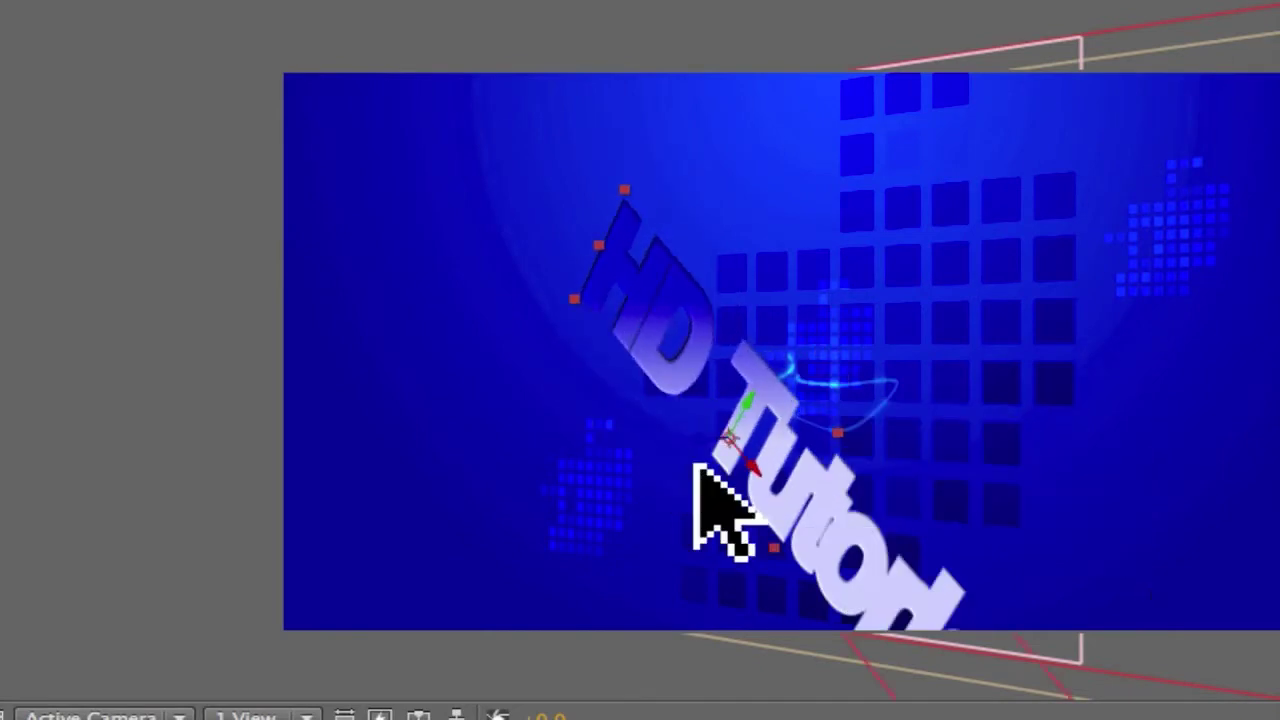
key(super+z)
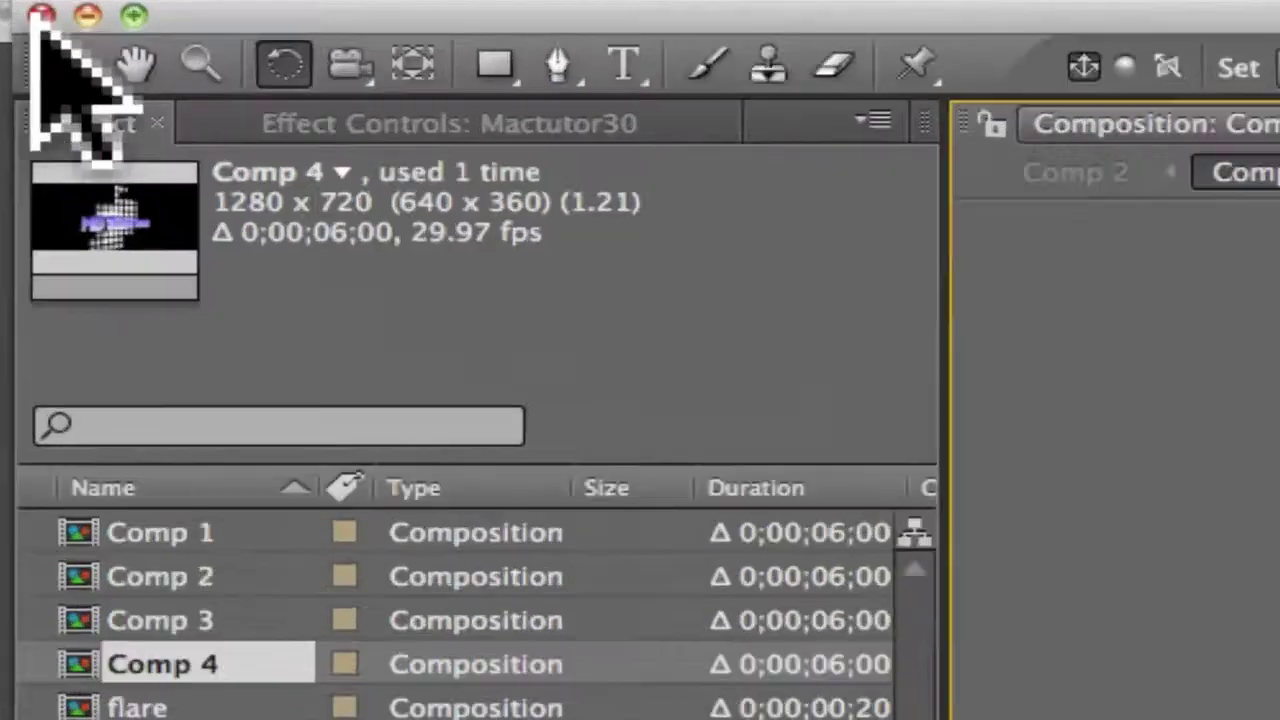
click(70, 62)
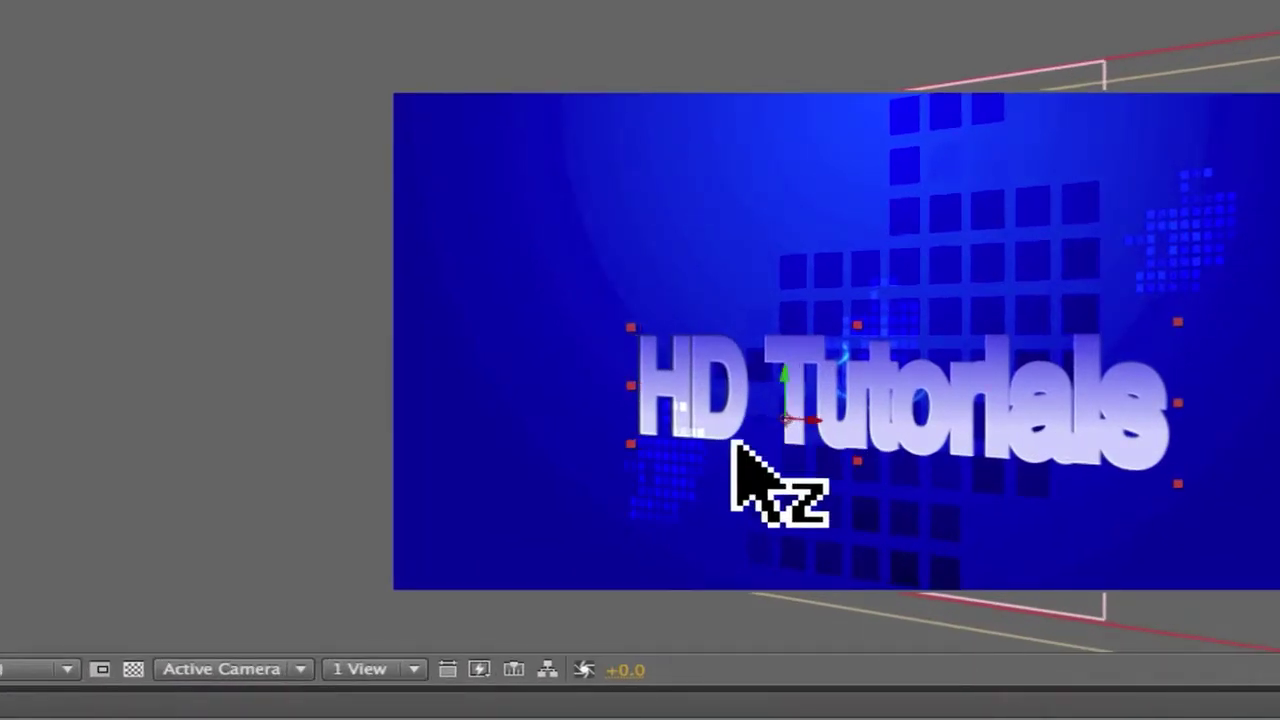
drag(735, 448, 722, 474)
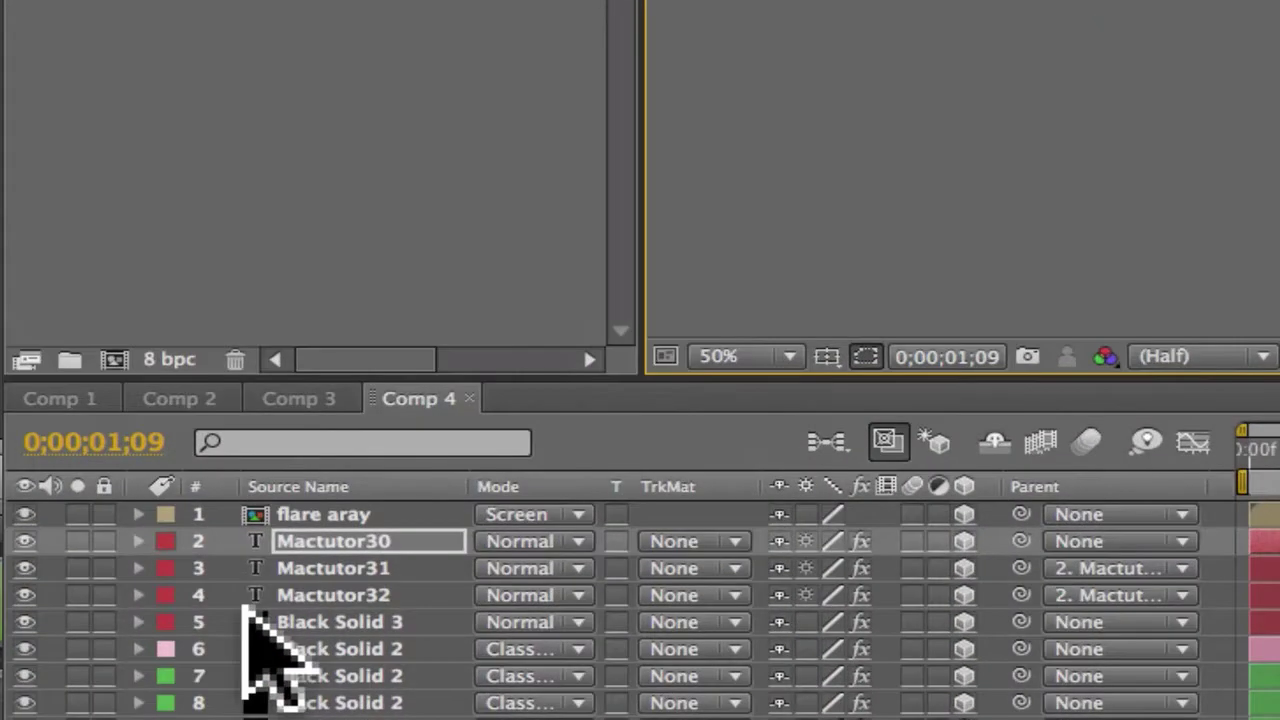
click(236, 593)
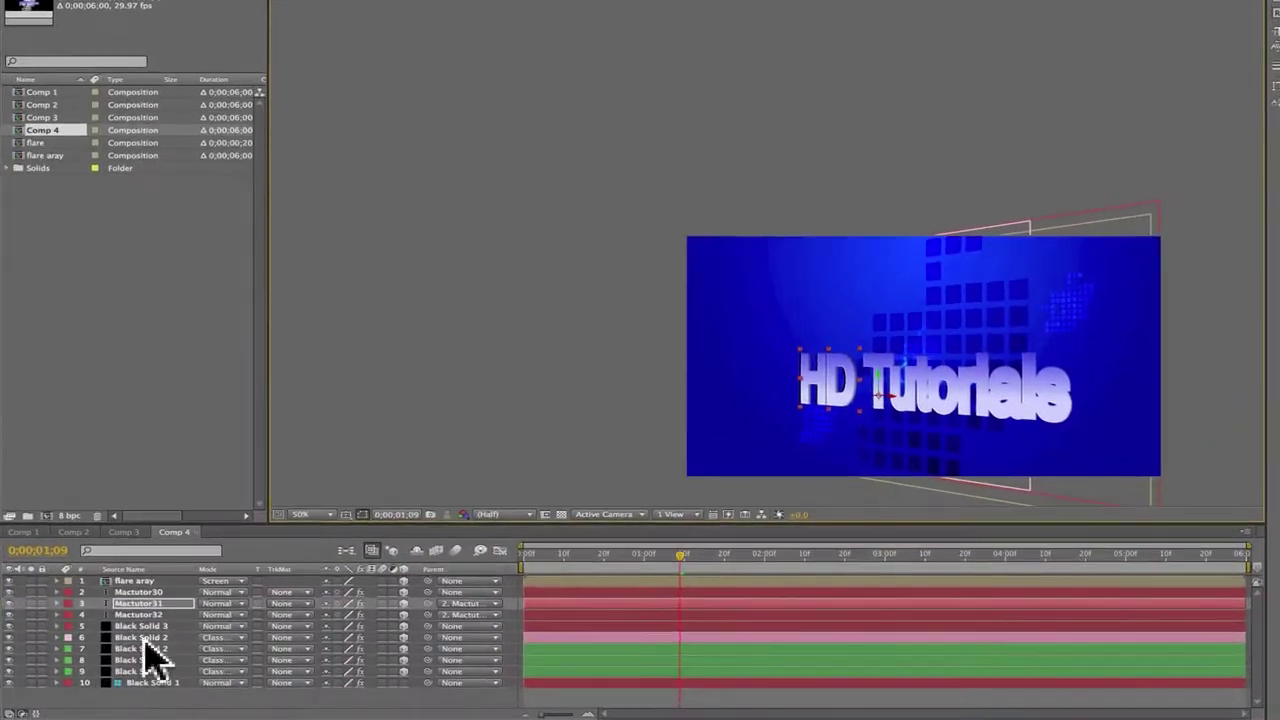
click(152, 616)
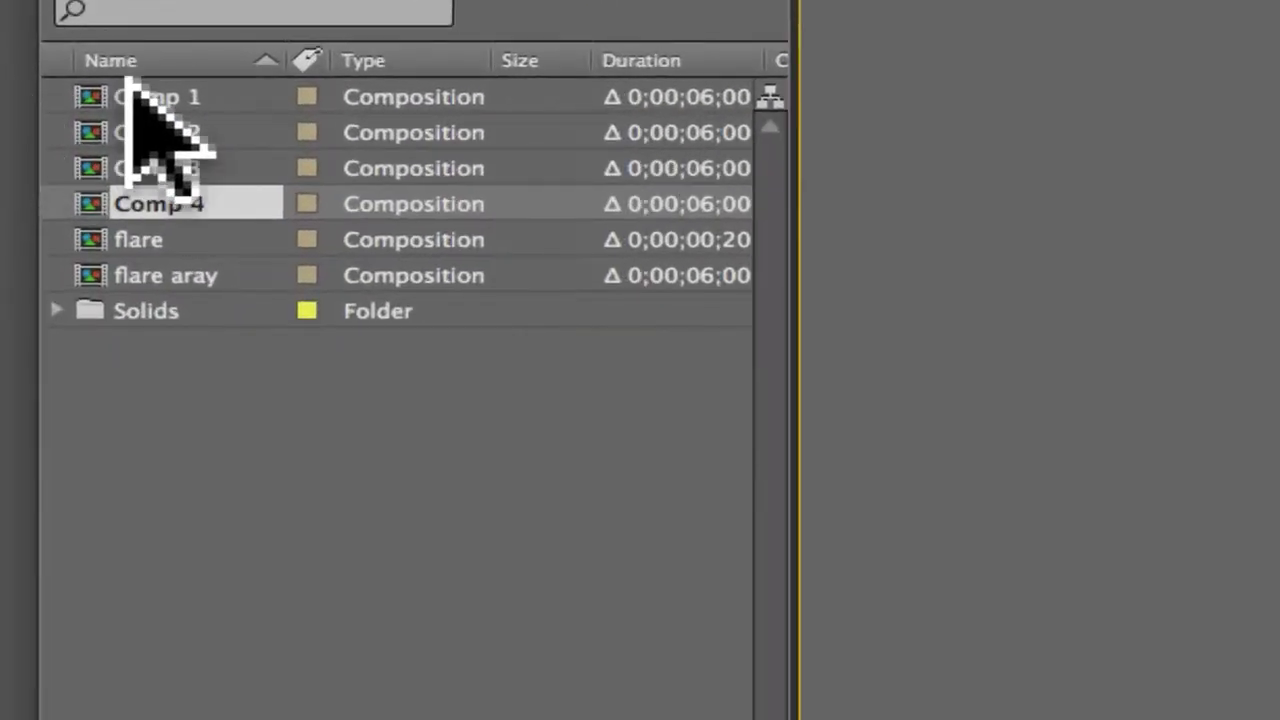
Return to Comp 2, fit the composition in the viewer and set the current time to 0;00;00;00.
click(60, 165)
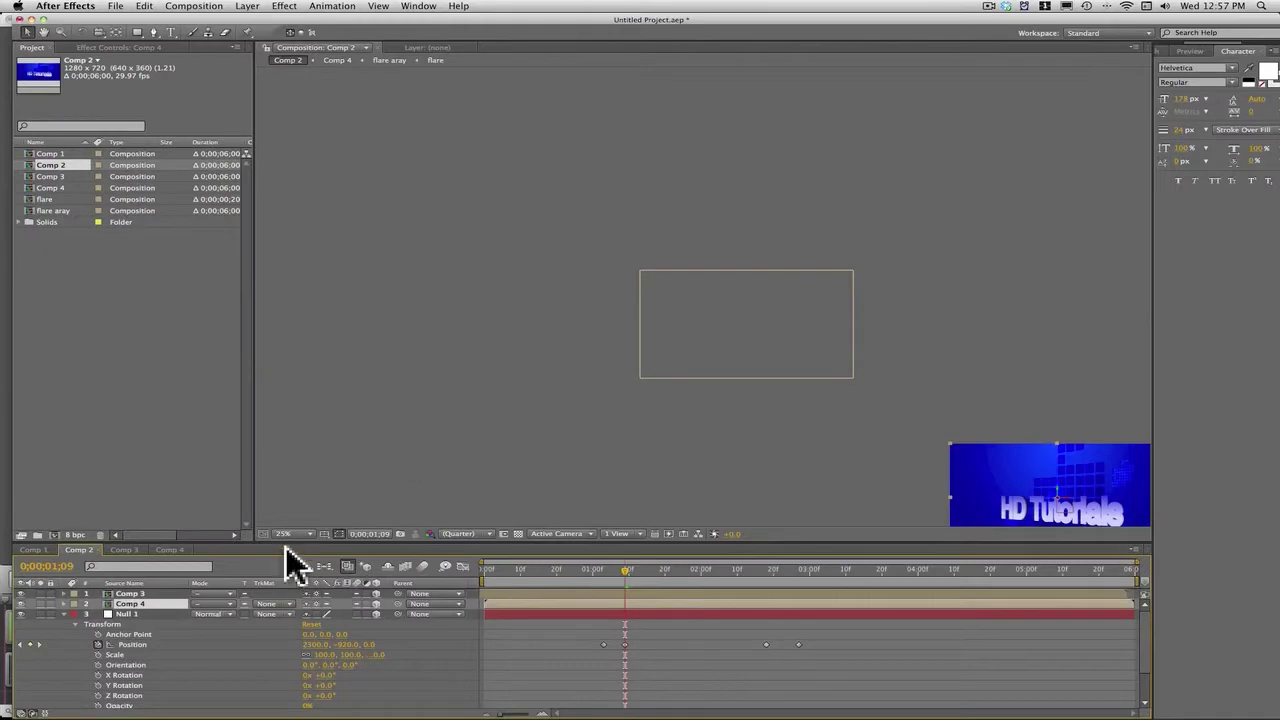
click(288, 533)
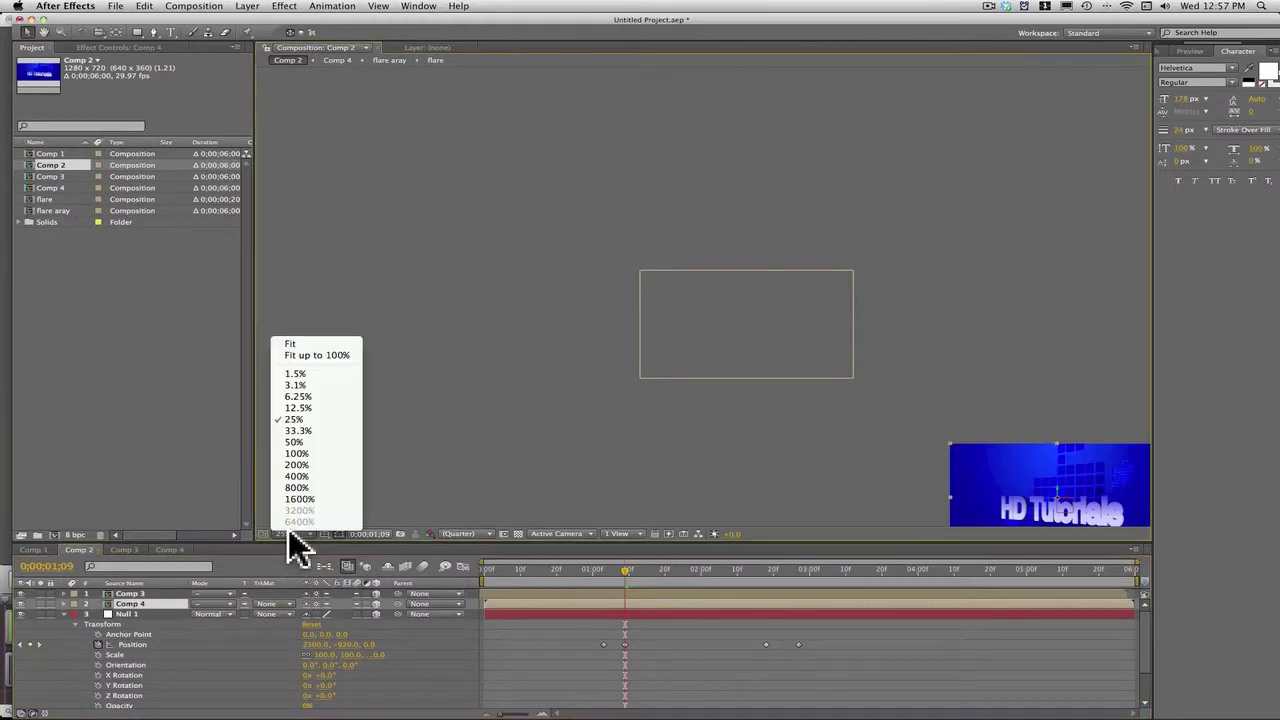
click(312, 344)
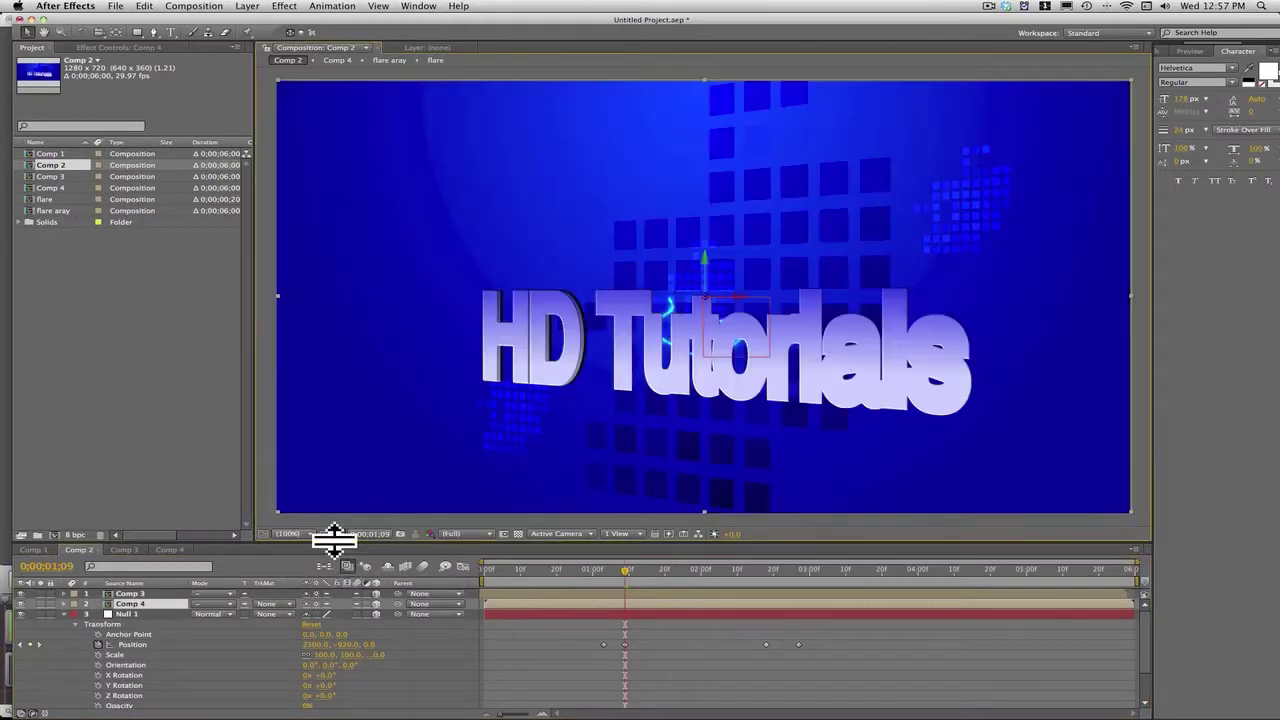
drag(515, 572, 490, 573)
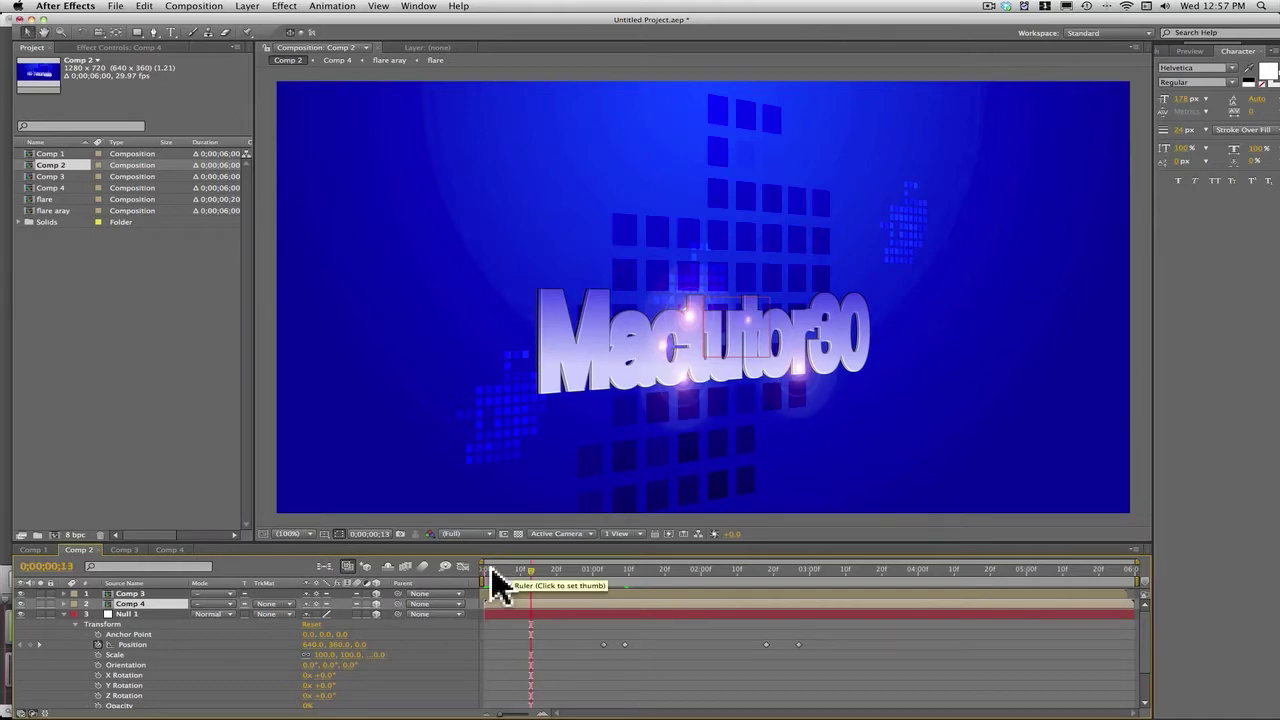
click(487, 573)
drag(485, 573, 467, 577)
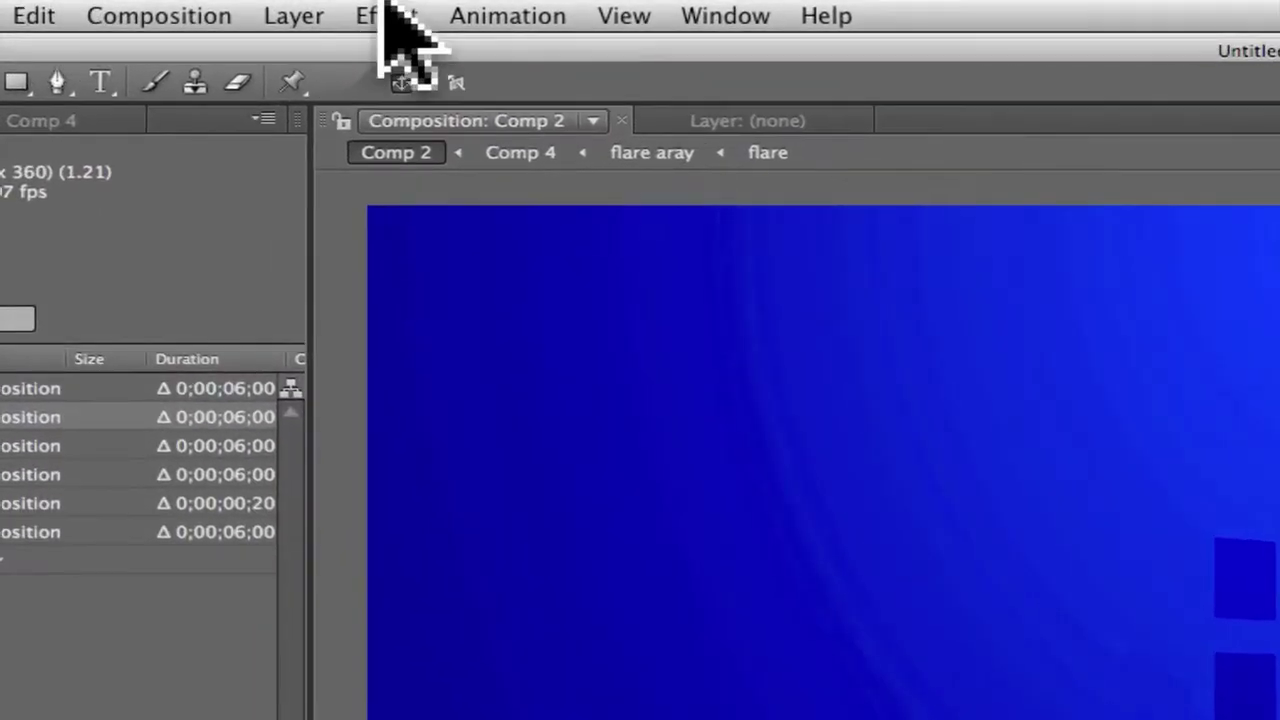
Add an adjustment layer at the top of Comp 2 and apply the Tint color correction effect to it.
click(300, 15)
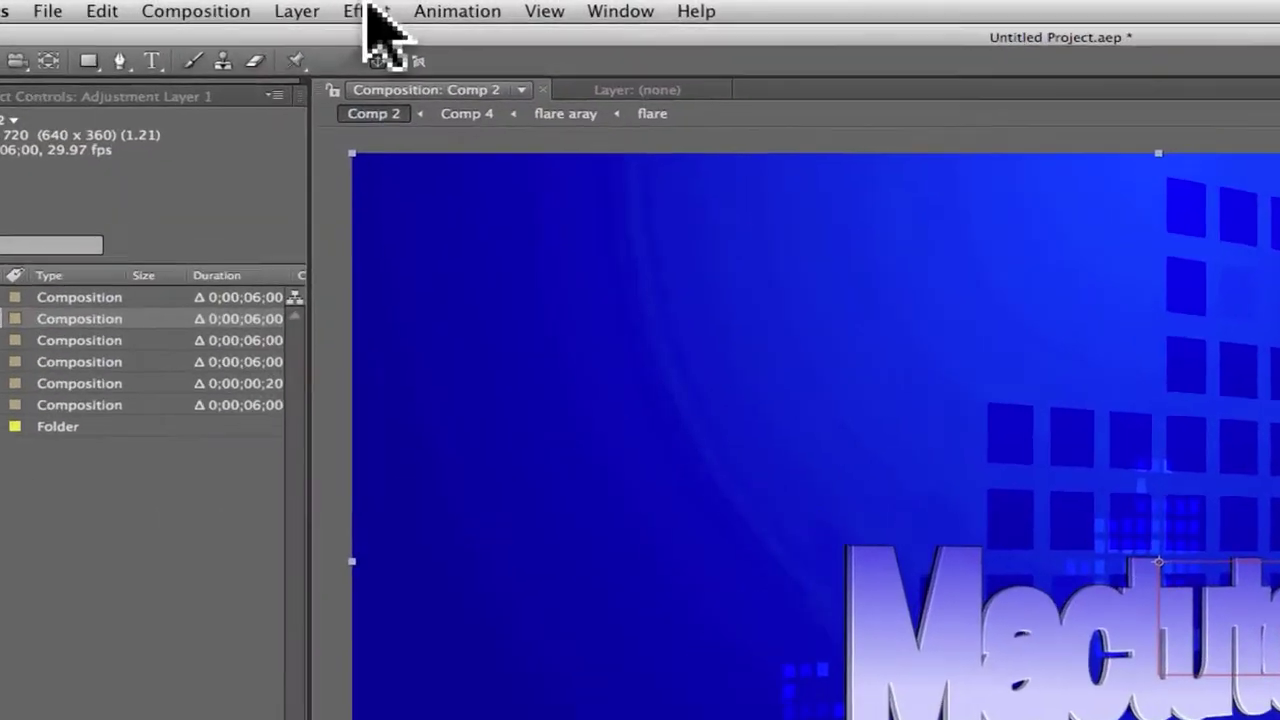
click(366, 11)
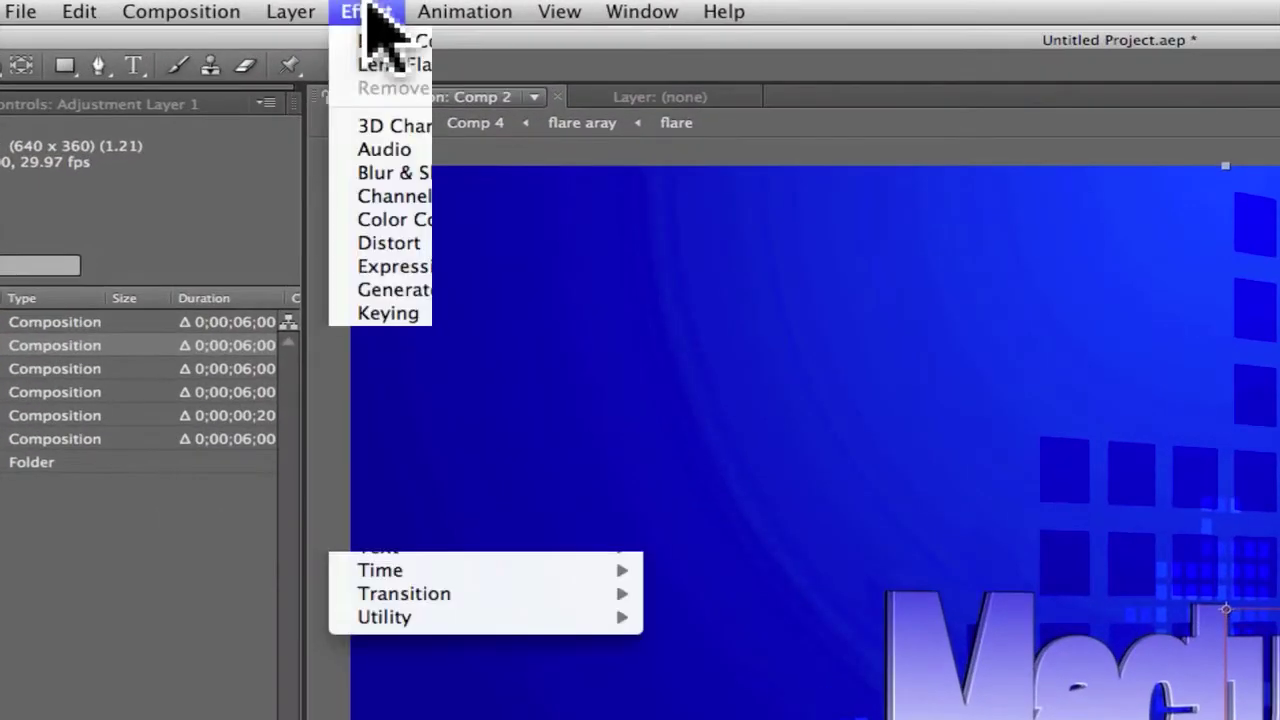
mouse_move(458, 220)
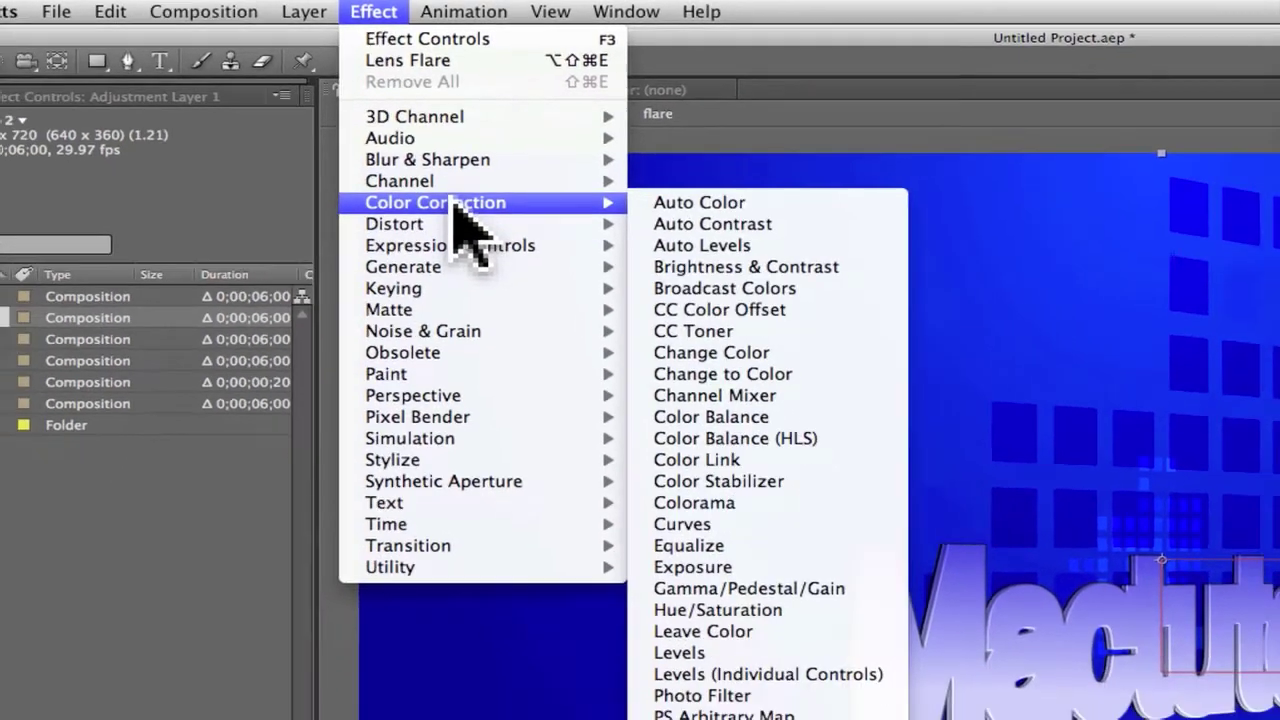
click(633, 630)
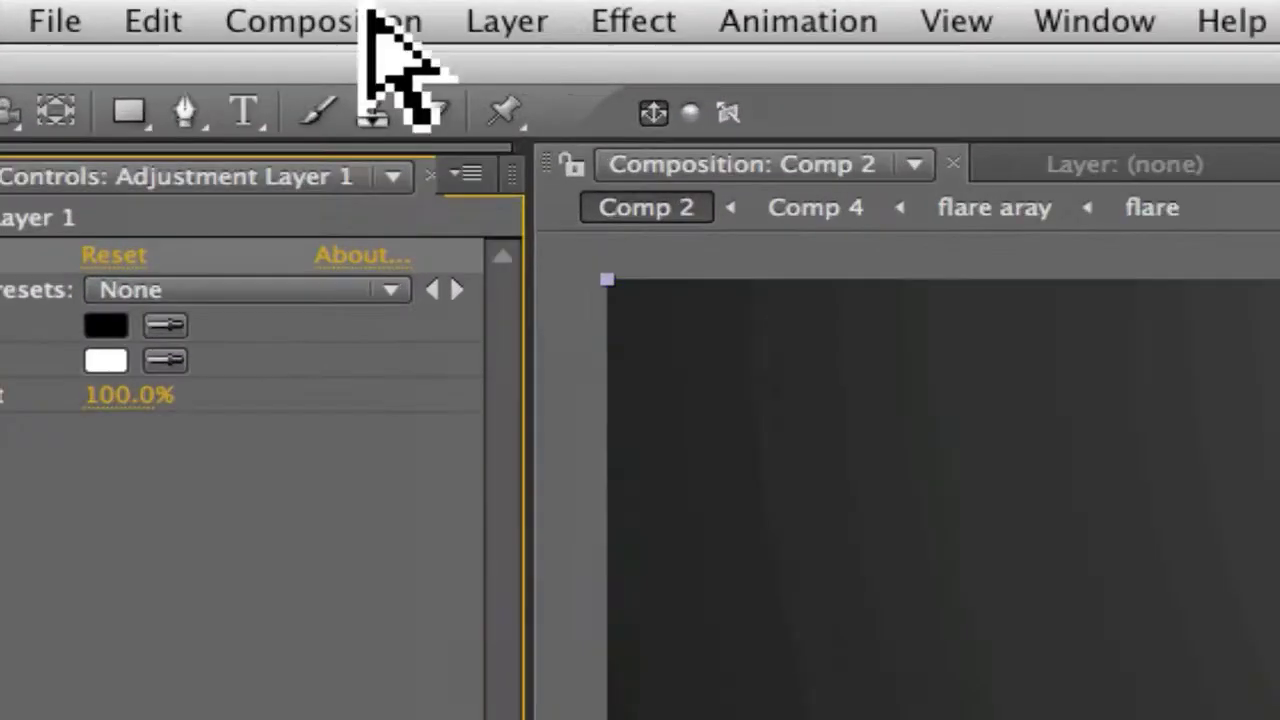
Apply the Curves color correction effect to the adjustment layer and pull the middle of the RGB curve slightly down.
click(604, 22)
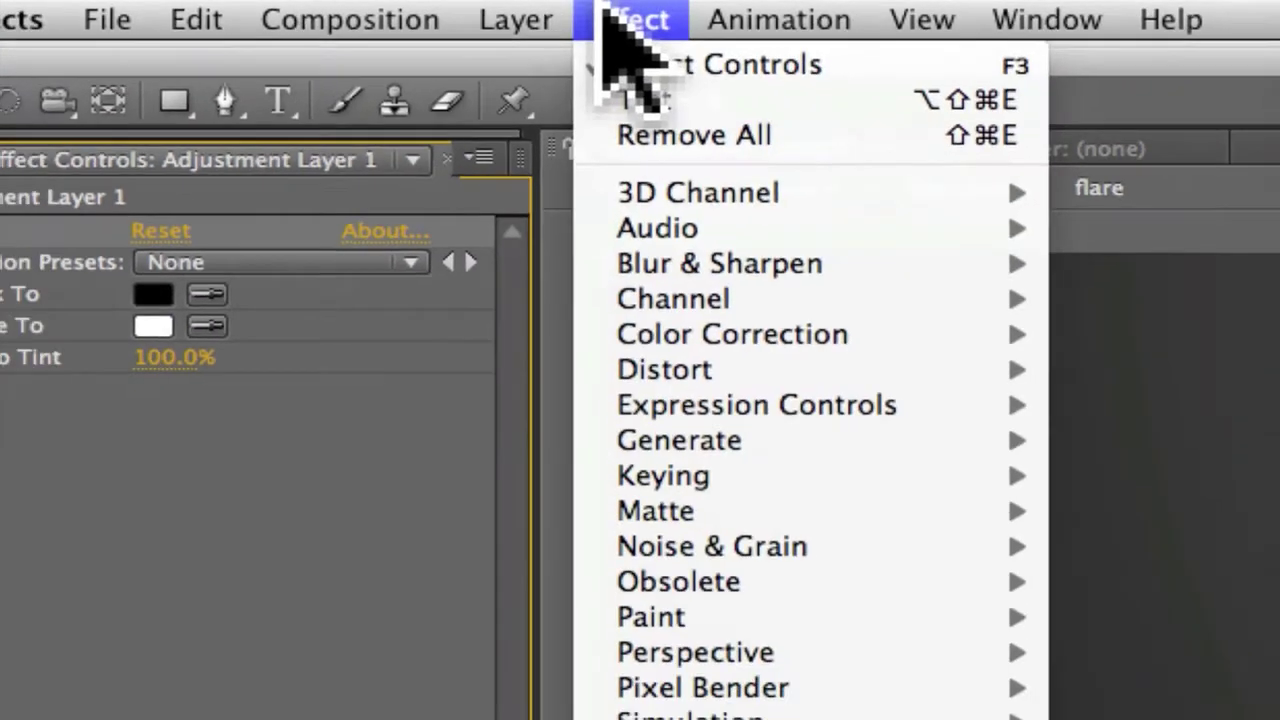
mouse_move(745, 245)
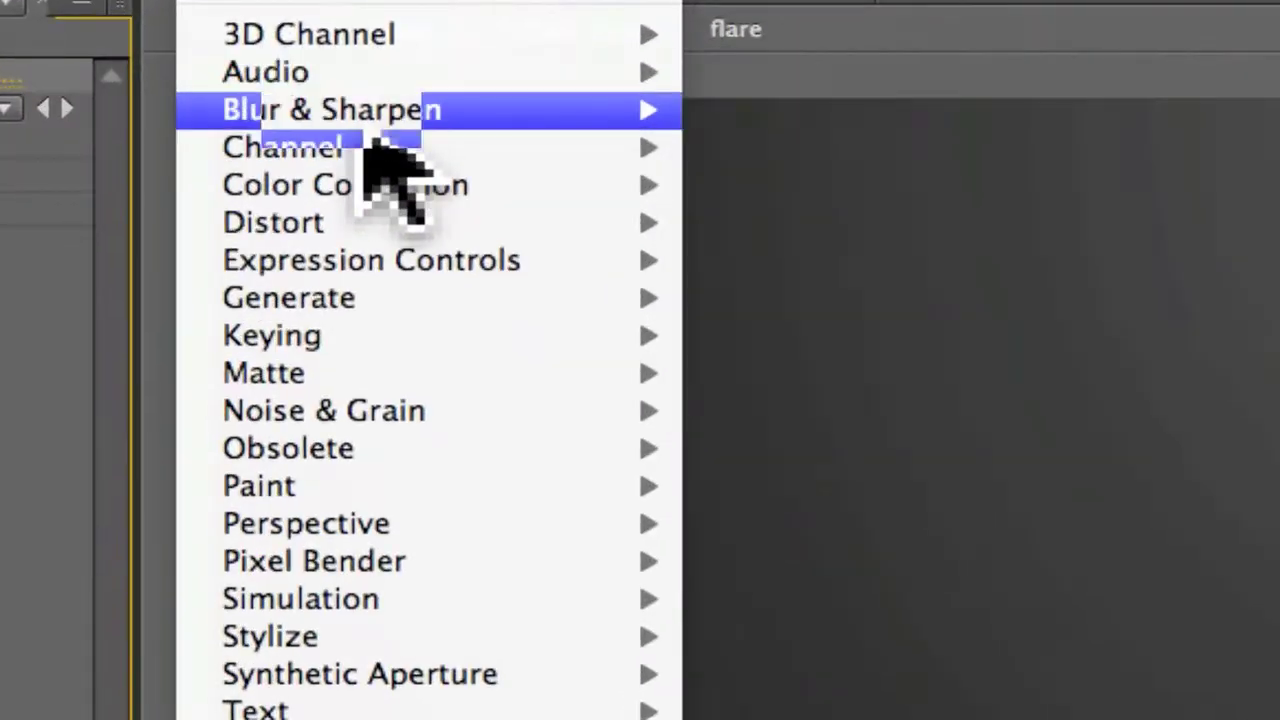
mouse_move(384, 136)
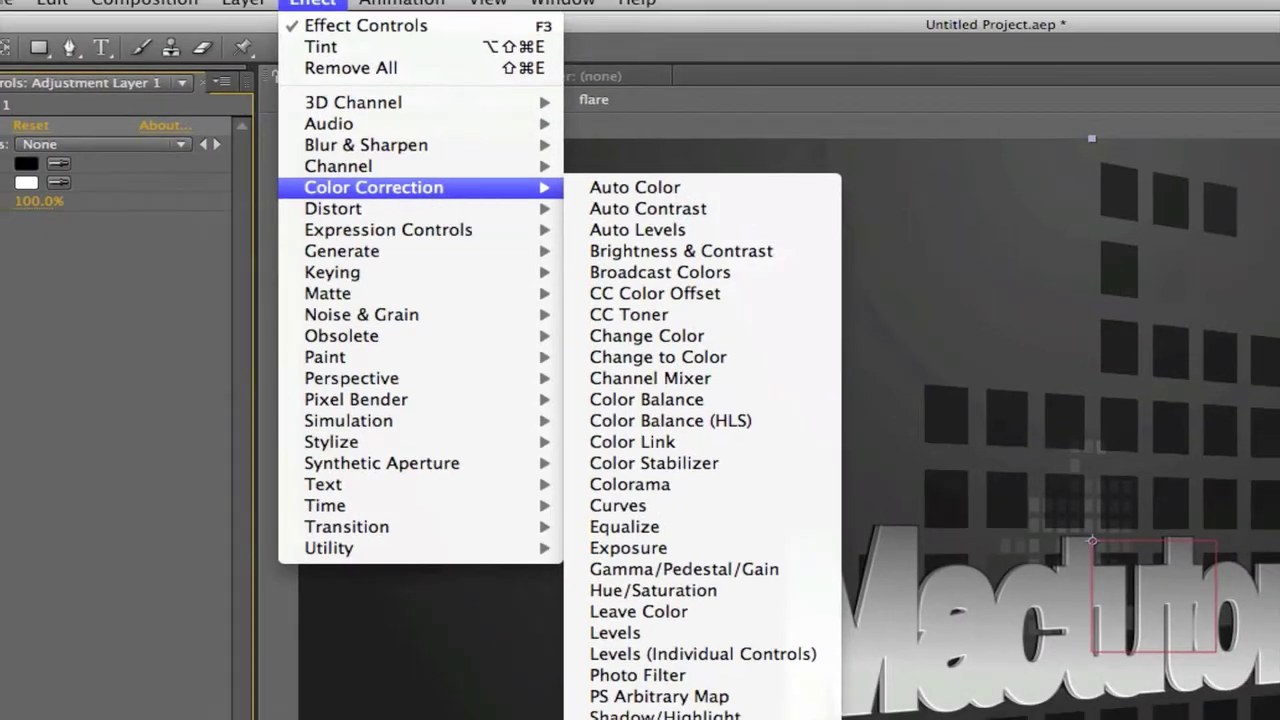
click(618, 505)
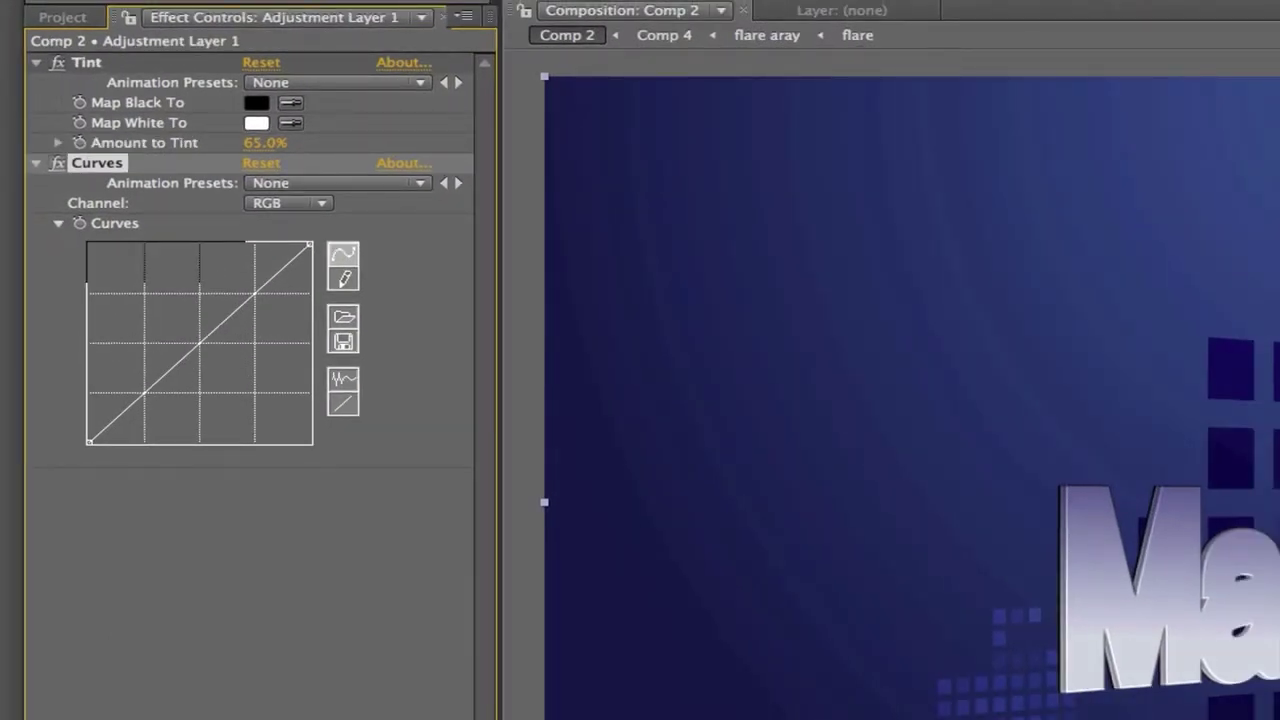
drag(203, 340, 224, 350)
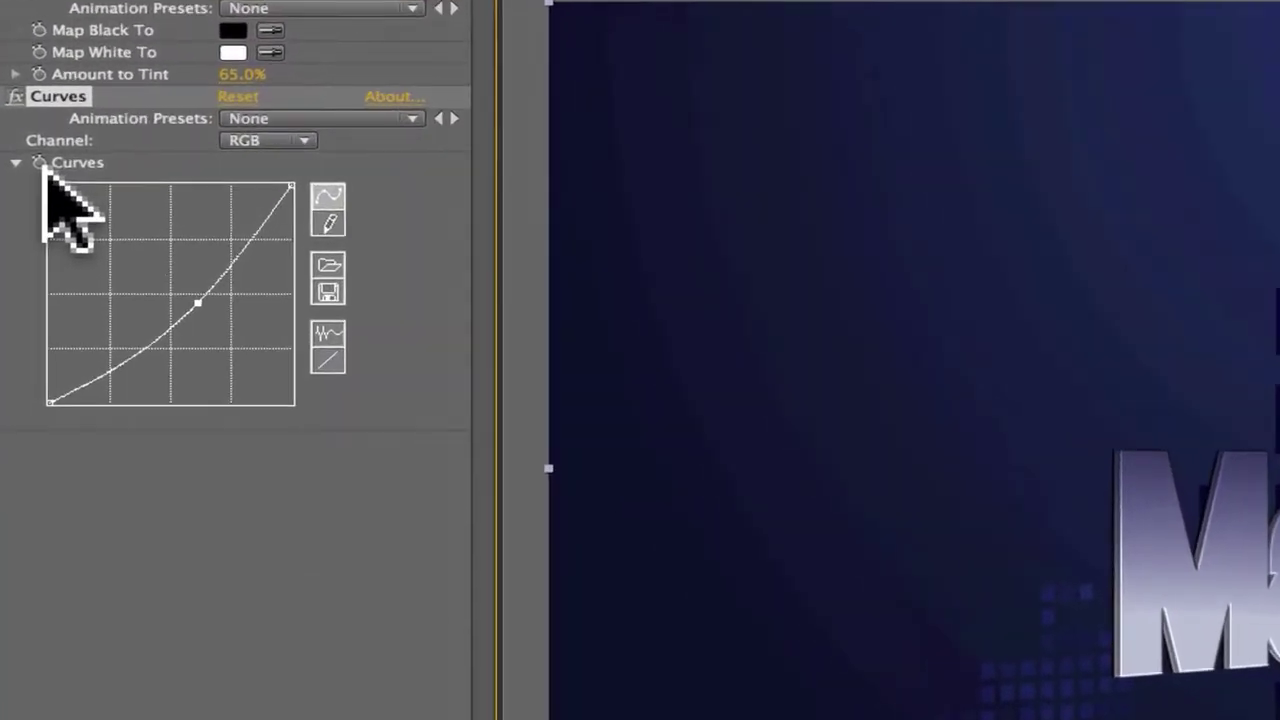
Bend the Red channel curve downward and raise the middle of the Green channel curve slightly.
click(228, 140)
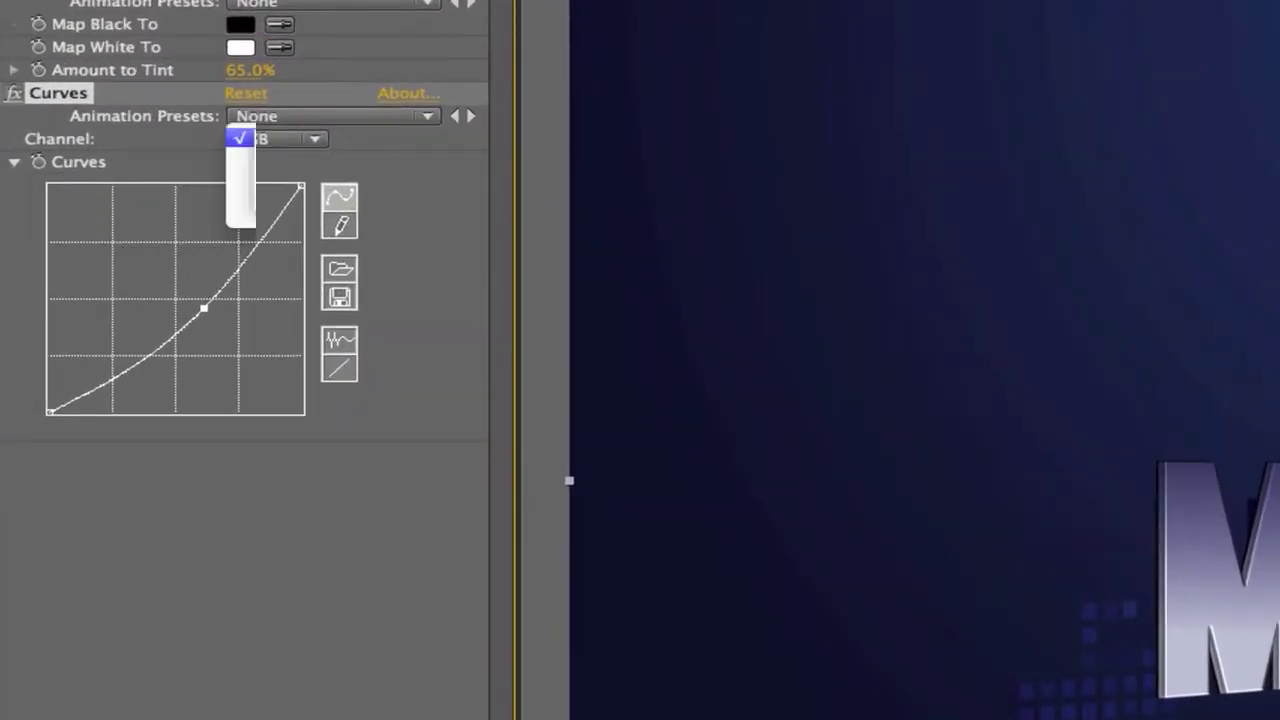
click(245, 162)
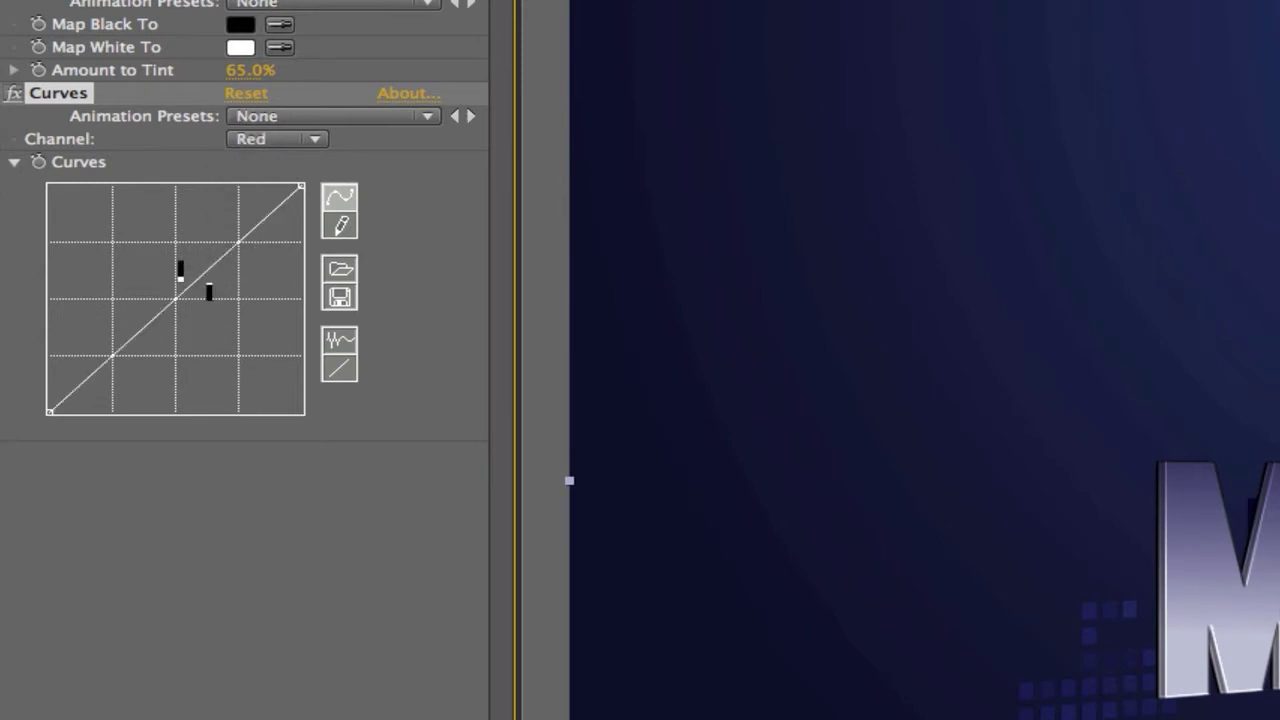
drag(209, 268, 212, 314)
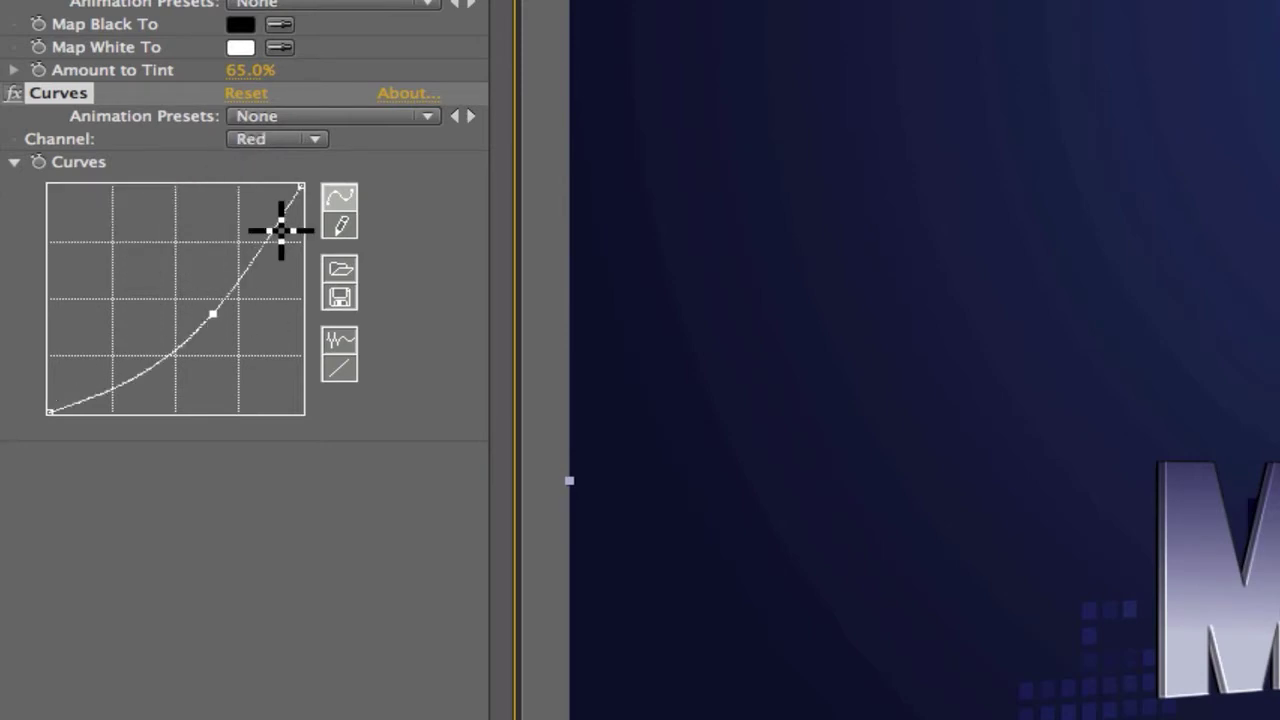
click(265, 139)
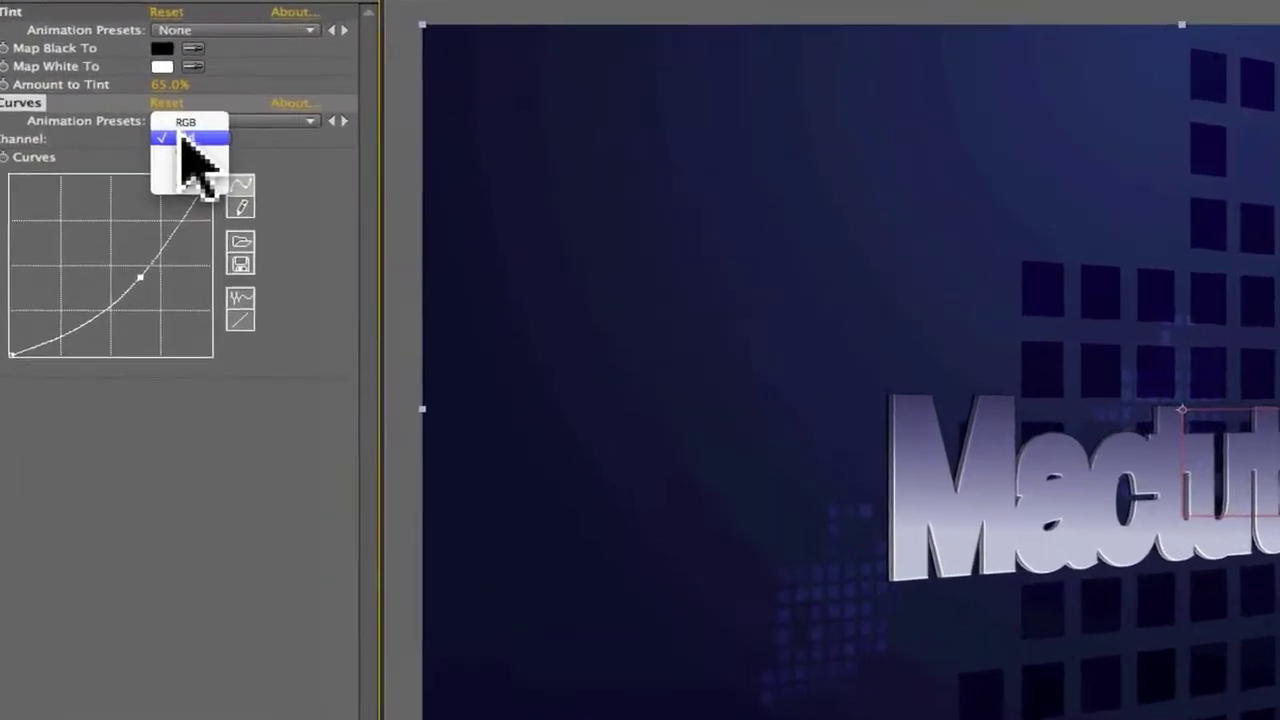
click(212, 154)
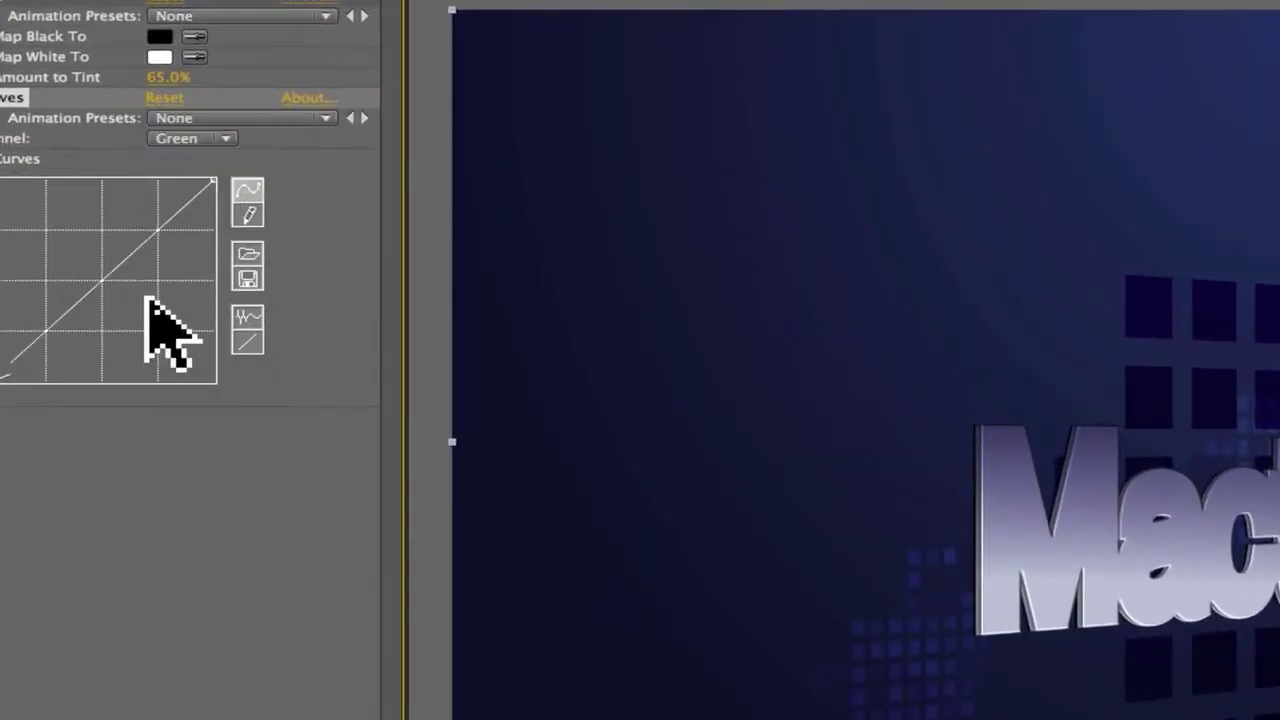
mouse_move(108, 274)
mouse_down()
mouse_move(114, 286)
mouse_move(108, 267)
mouse_up()
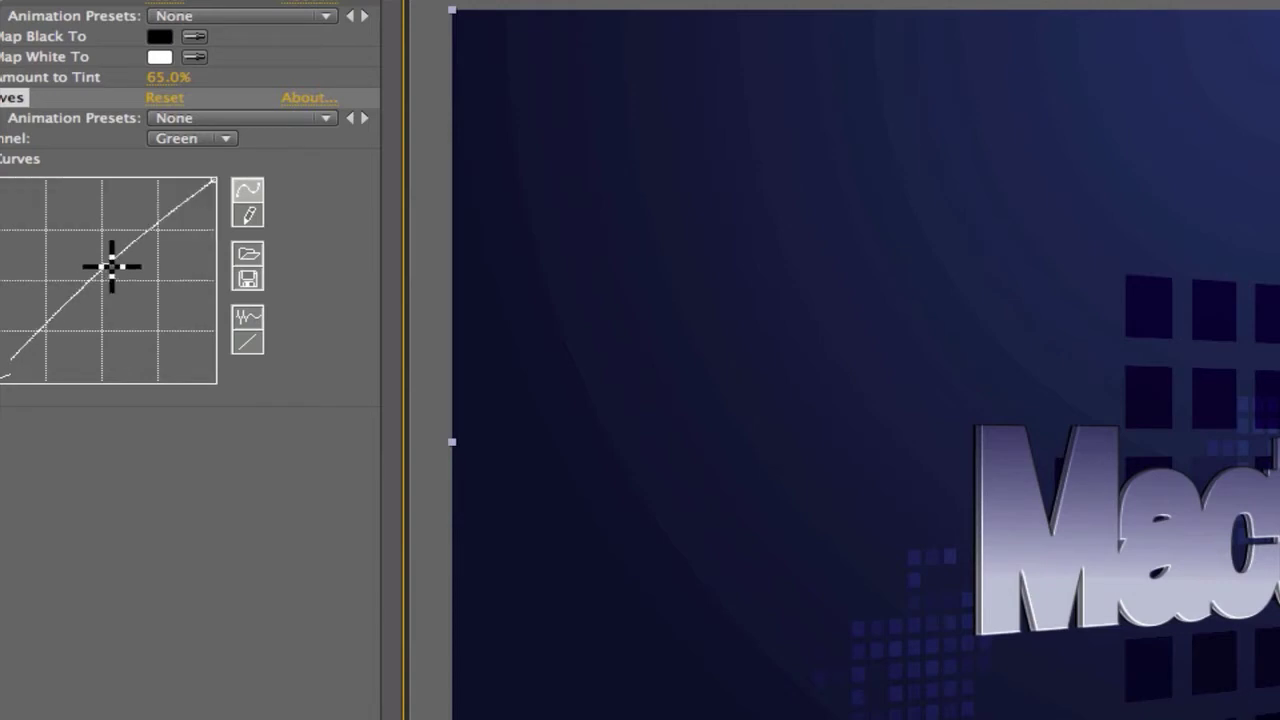
Raise the Blue channel curve strongly, then ease its midpoint back to a moderate upward bend.
click(188, 139)
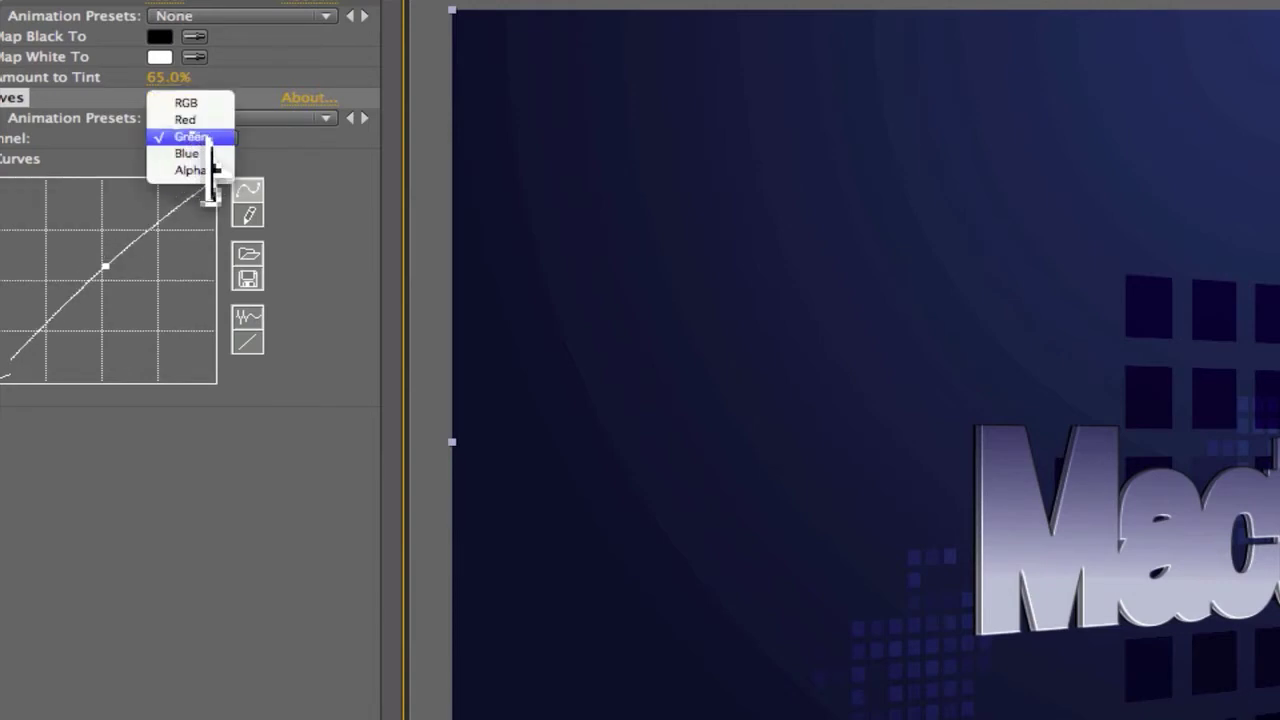
click(190, 153)
drag(114, 258, 76, 256)
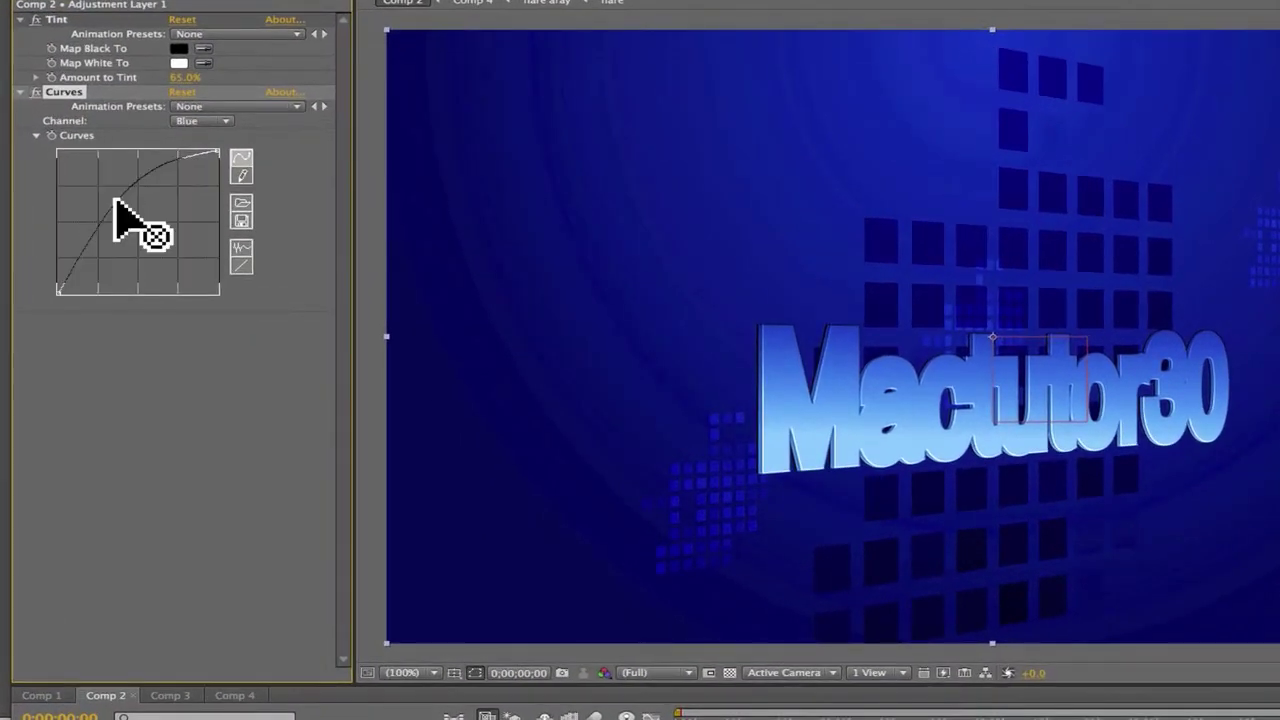
drag(115, 200, 128, 215)
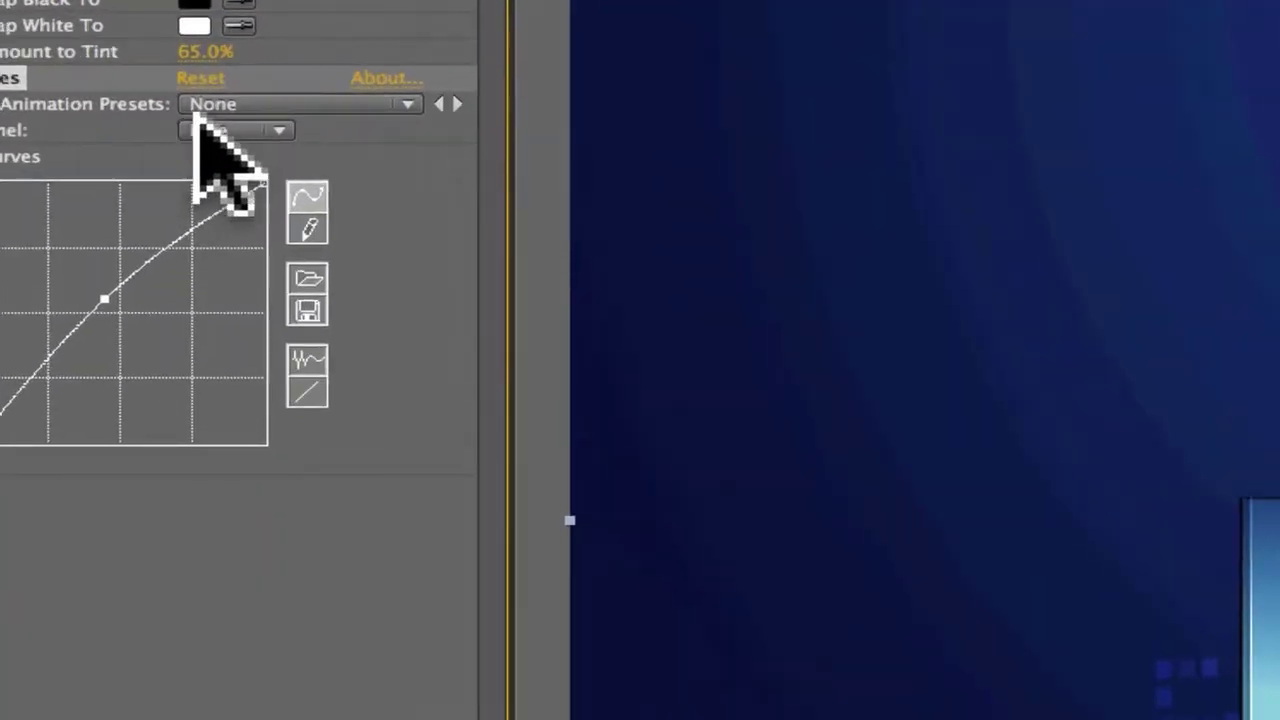
Lower the midpoint of the RGB curve further to darken the scene, easing it back from an overly deep bend.
click(206, 129)
click(228, 63)
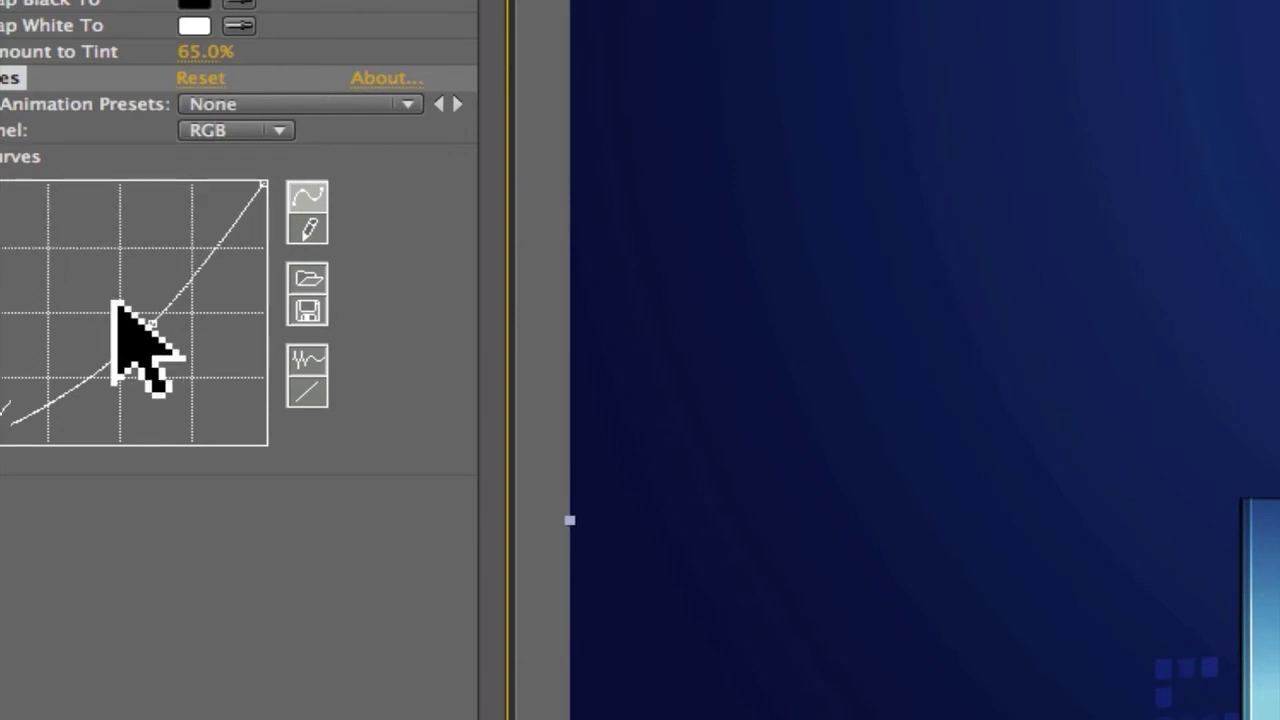
drag(152, 325, 174, 348)
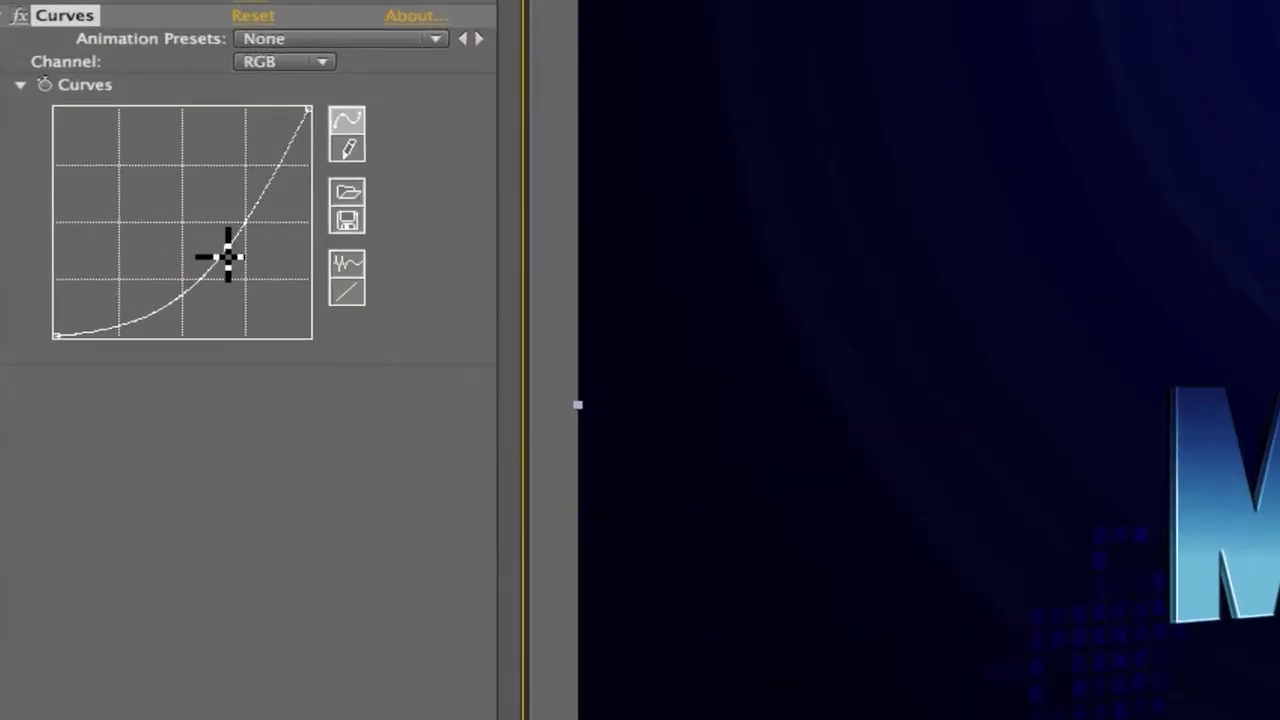
drag(228, 257, 214, 243)
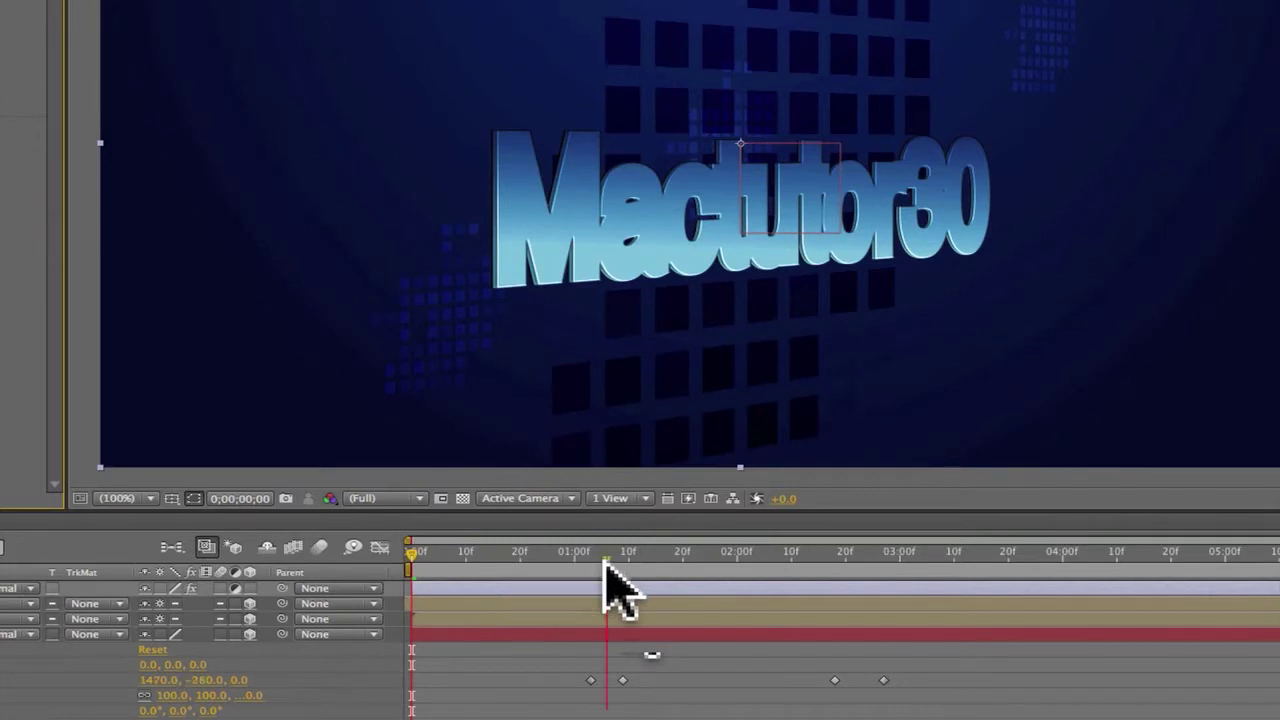
Set the current time to 0;00;01;03 and keyframe the adjustment layer's Curves property there.
click(597, 556)
drag(594, 562, 582, 562)
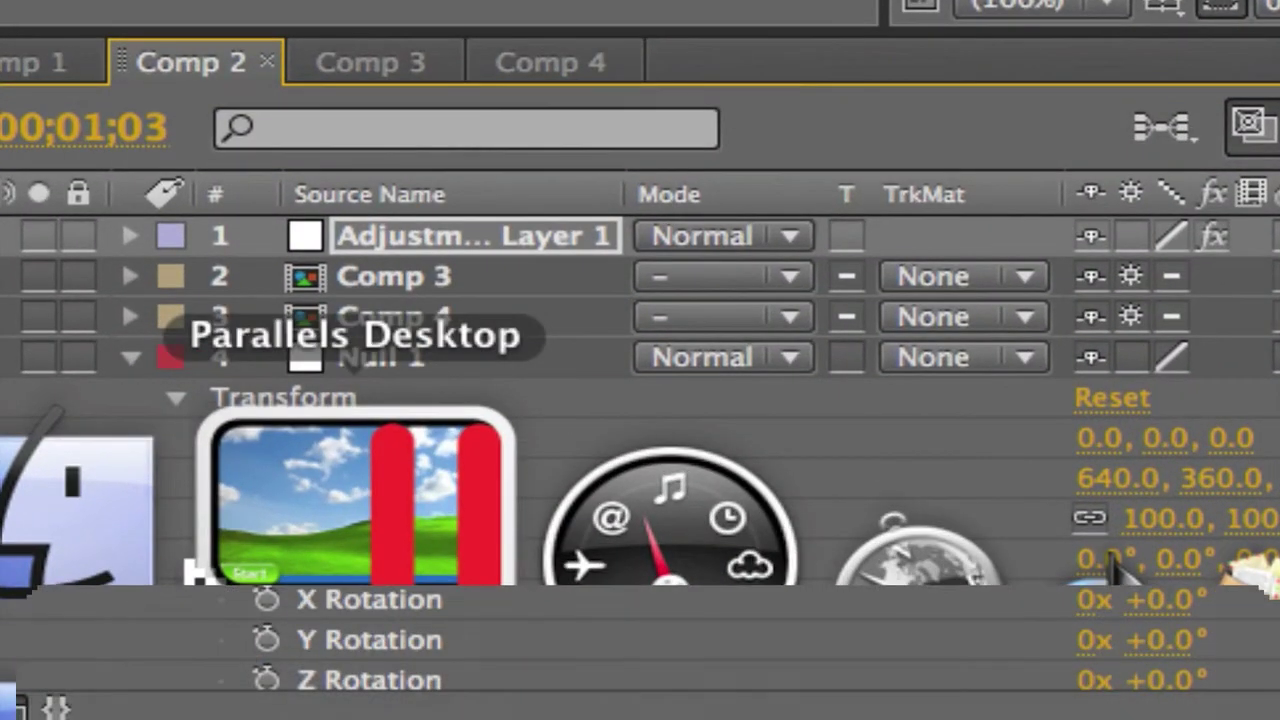
click(193, 570)
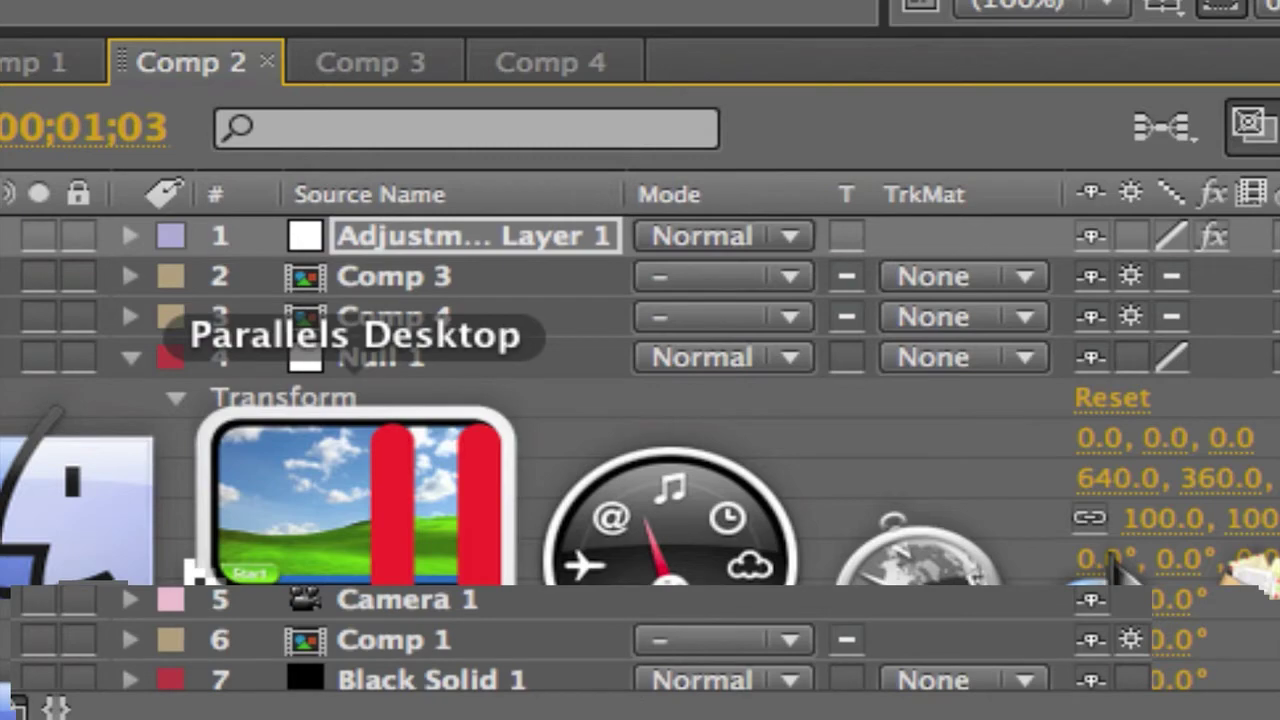
click(309, 395)
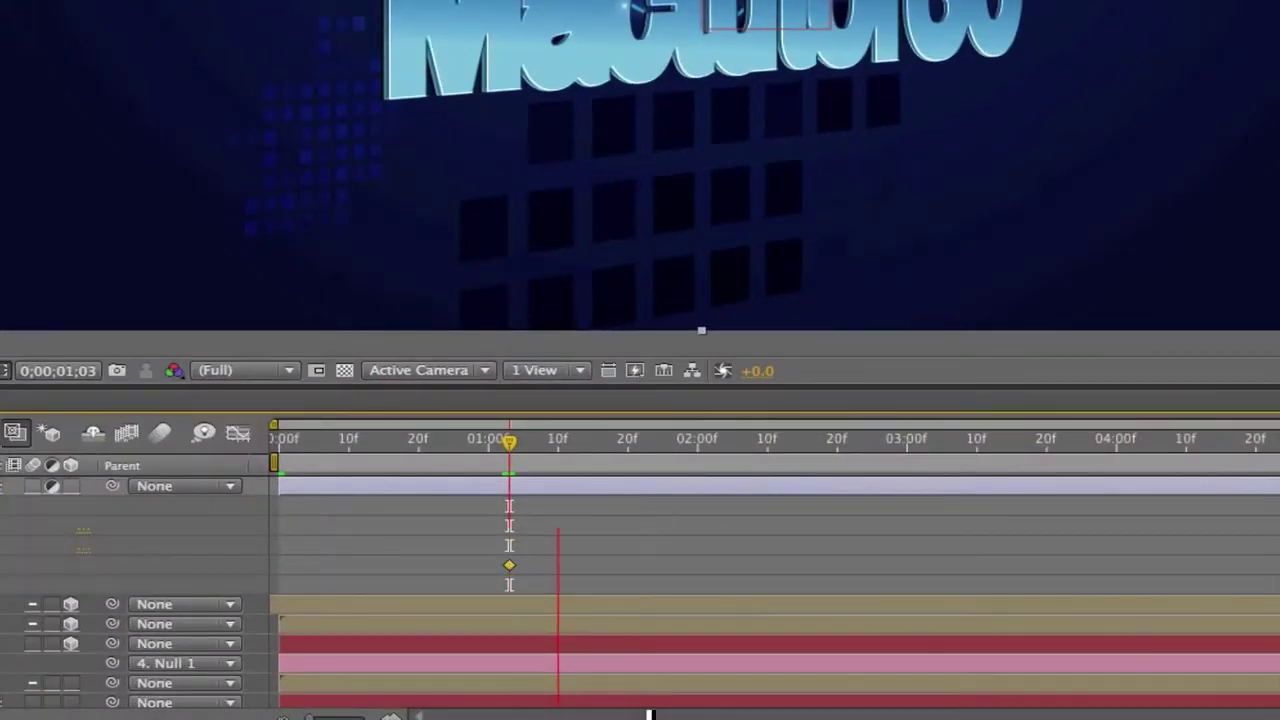
At 0;00;01;10, straighten the RGB, Red and Blue channel curves back to a diagonal line and switch to the Alpha channel.
click(558, 441)
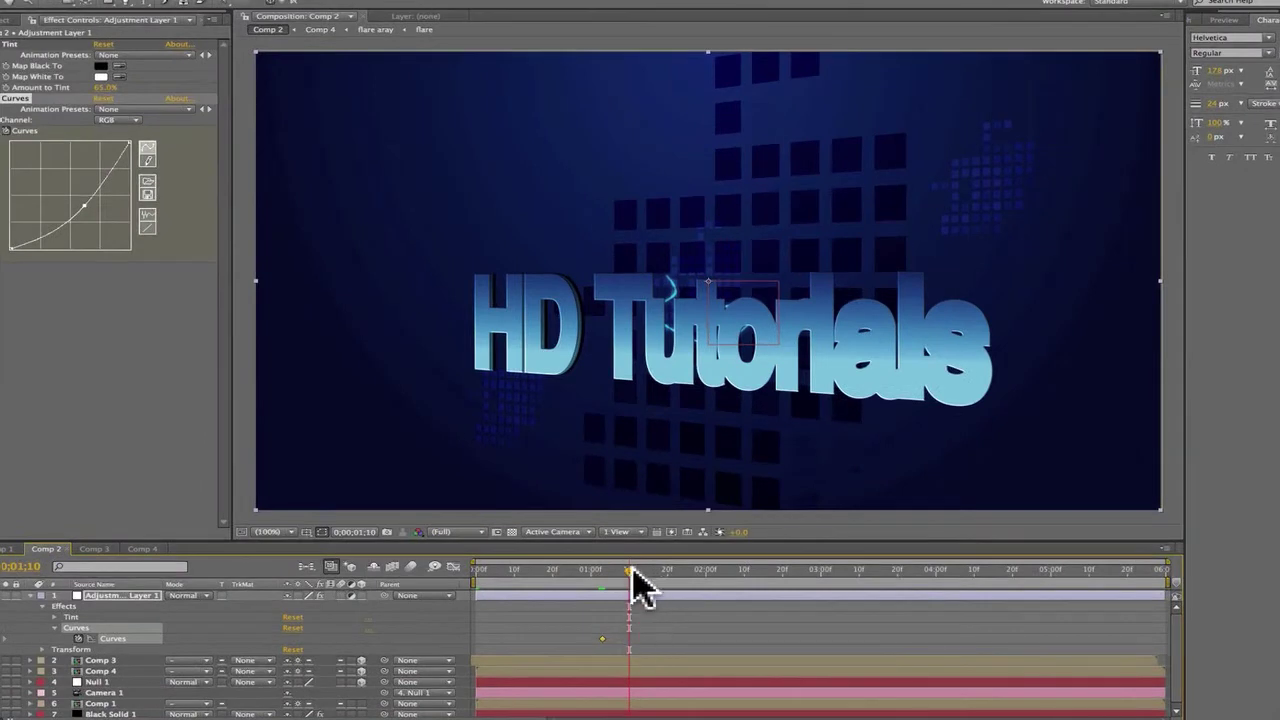
mouse_move(631, 571)
mouse_down()
mouse_move(615, 575)
mouse_move(628, 576)
mouse_up()
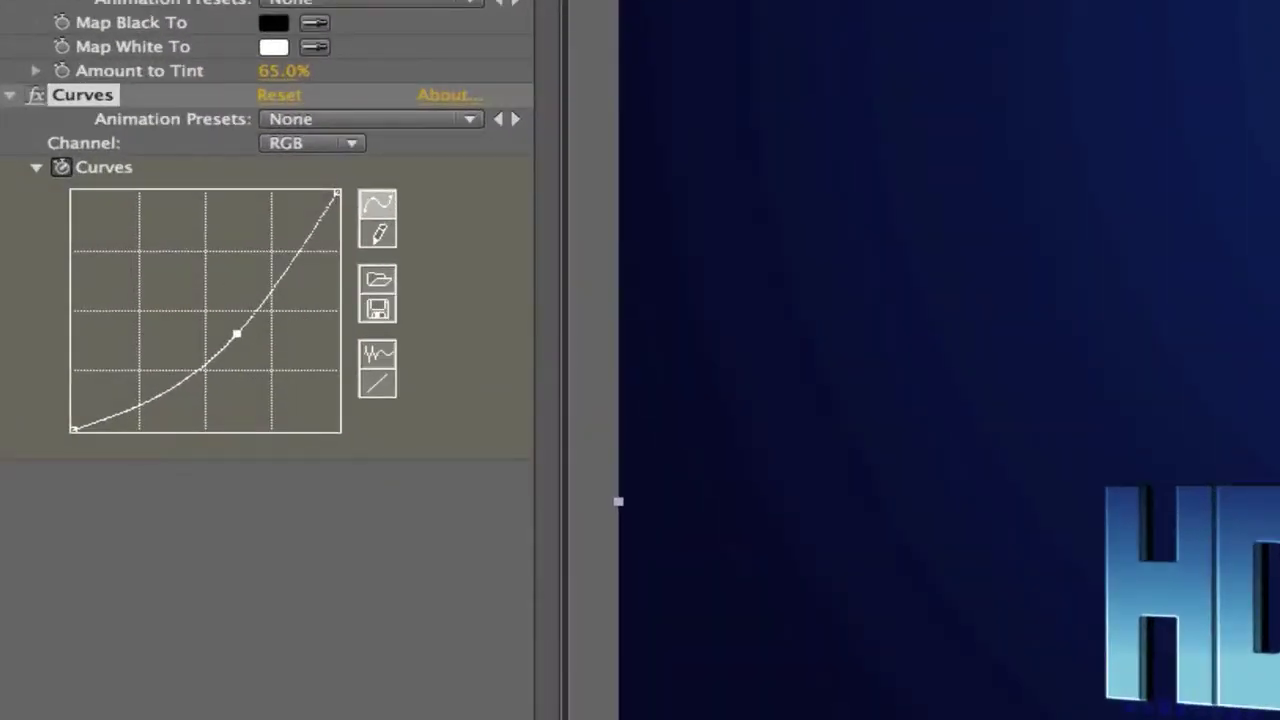
click(379, 383)
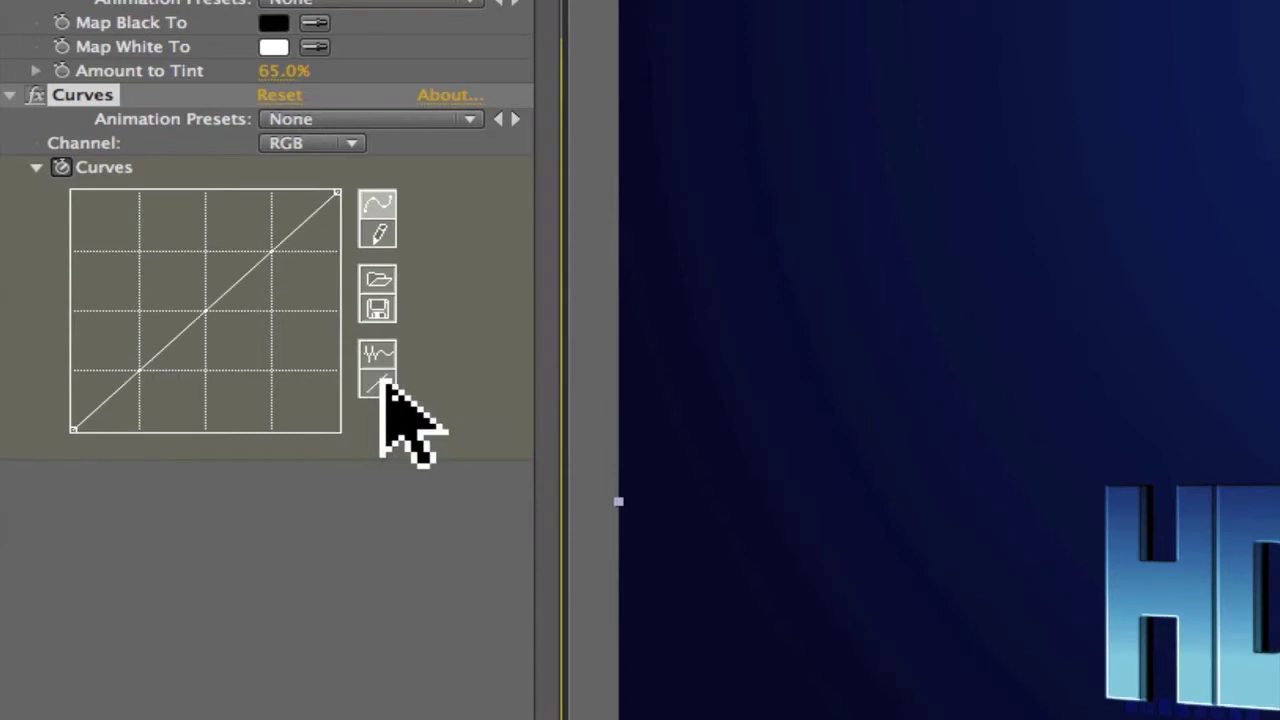
drag(297, 140, 300, 162)
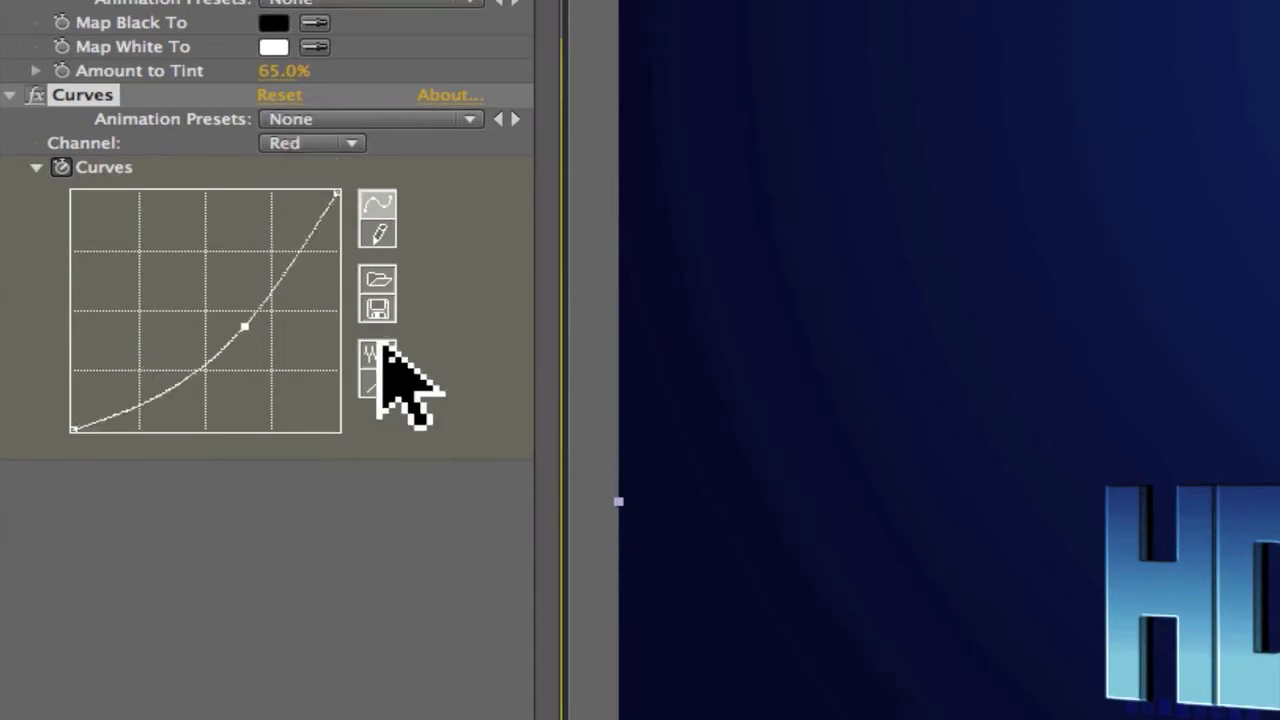
click(380, 383)
click(304, 143)
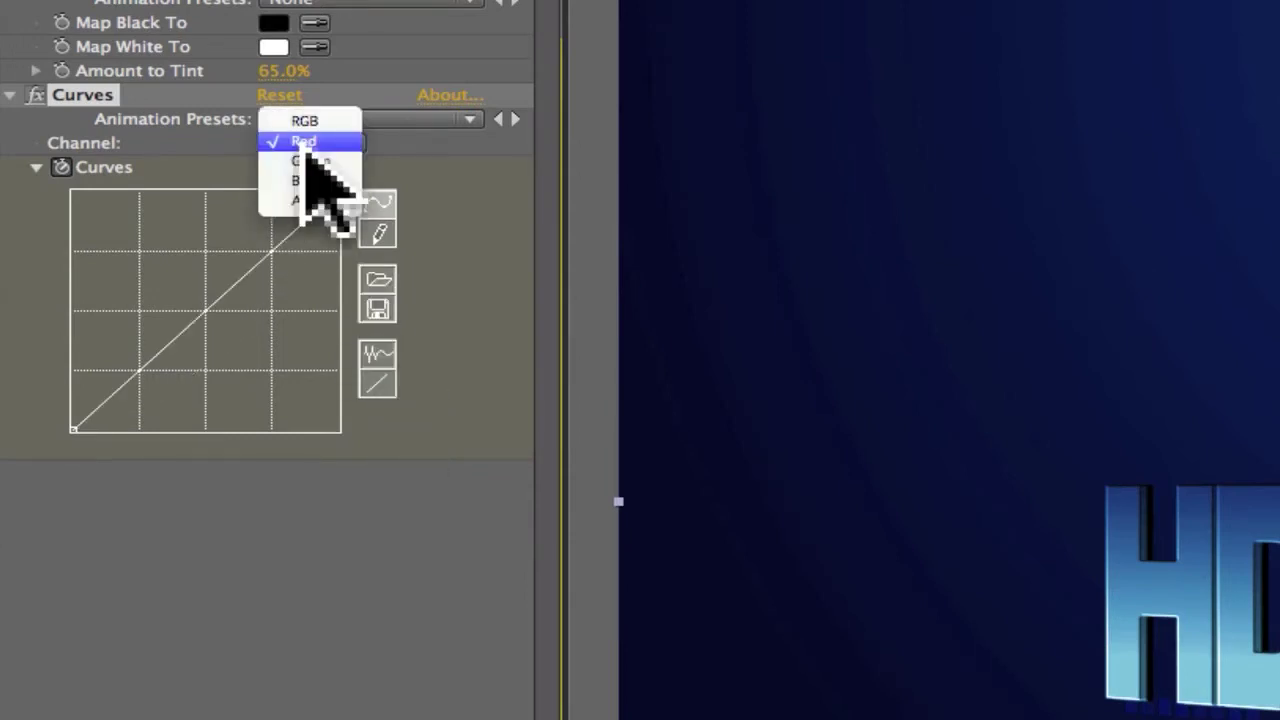
click(300, 181)
click(380, 380)
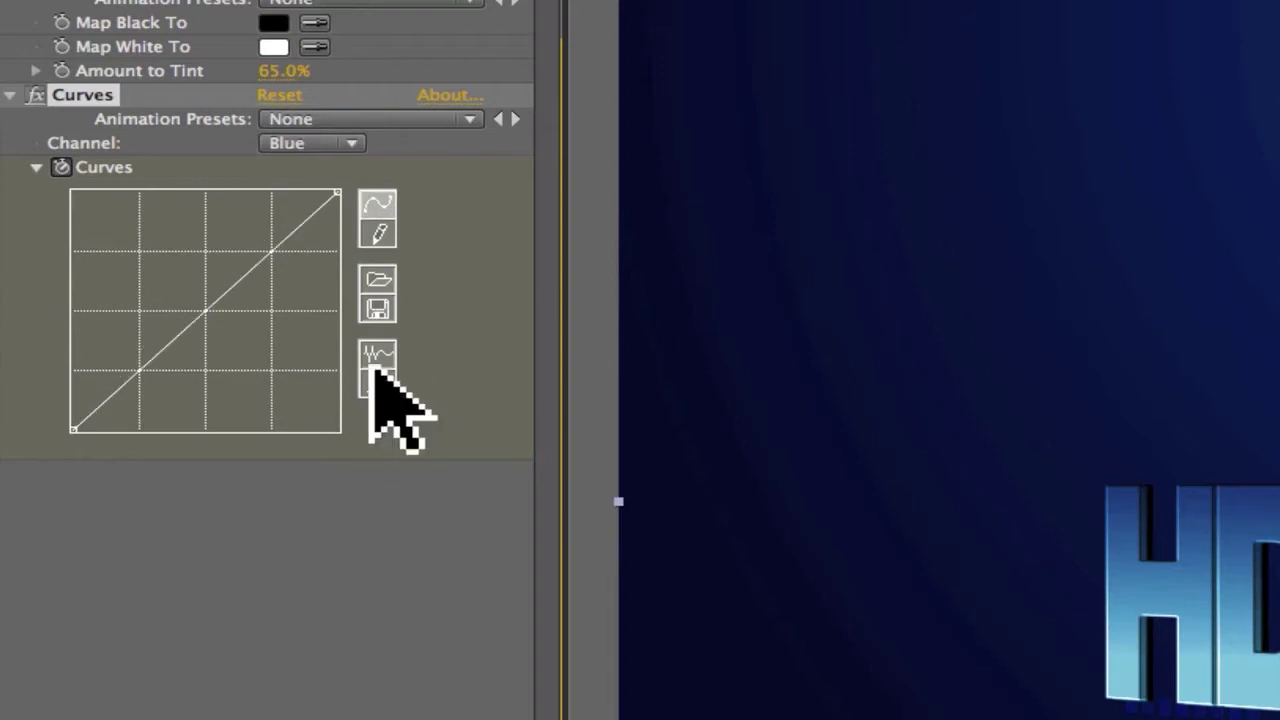
click(293, 143)
click(308, 161)
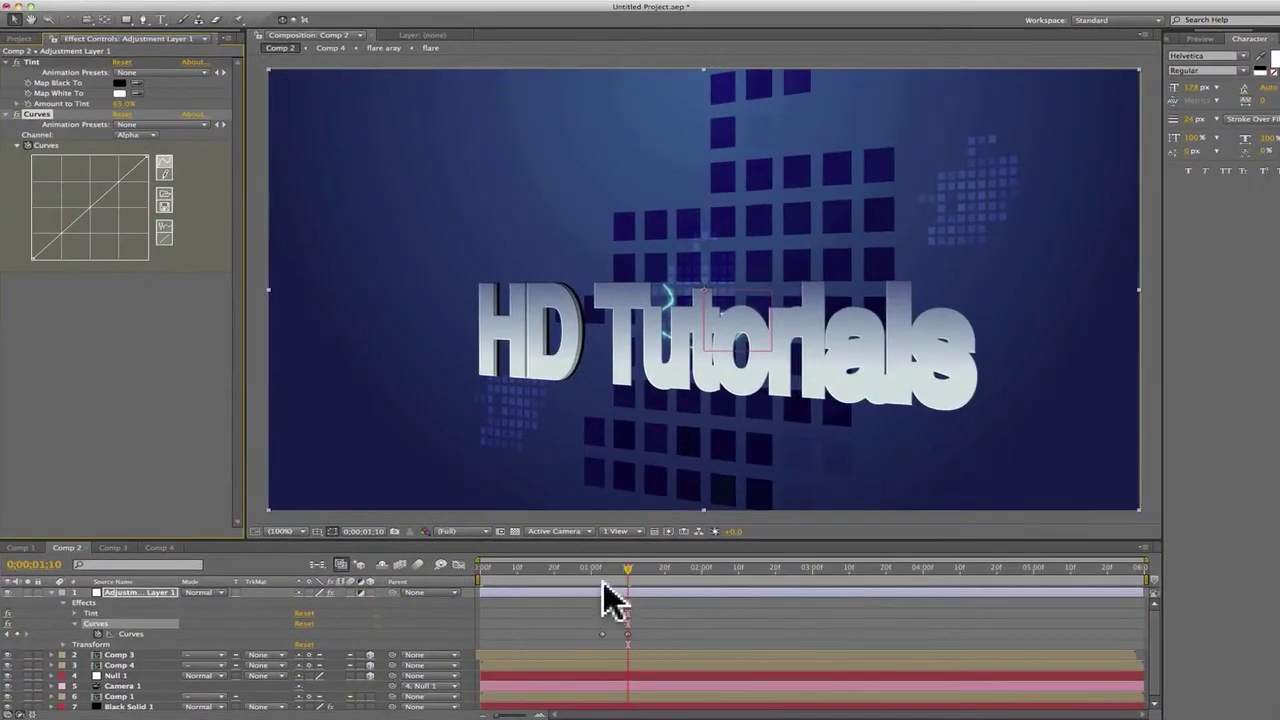
At 0;00;01;04, reset the Curves effect and try an Amount to Tint of 0 in the Tint effect.
click(592, 569)
drag(592, 569, 604, 570)
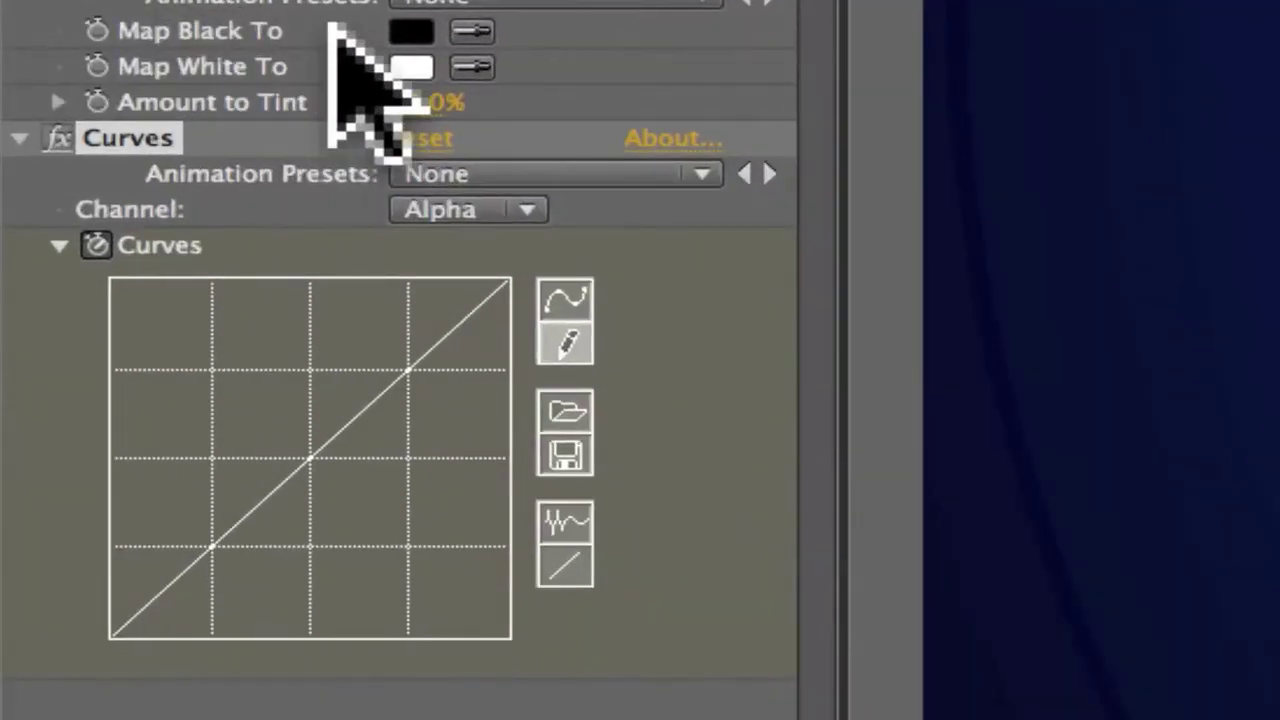
click(420, 138)
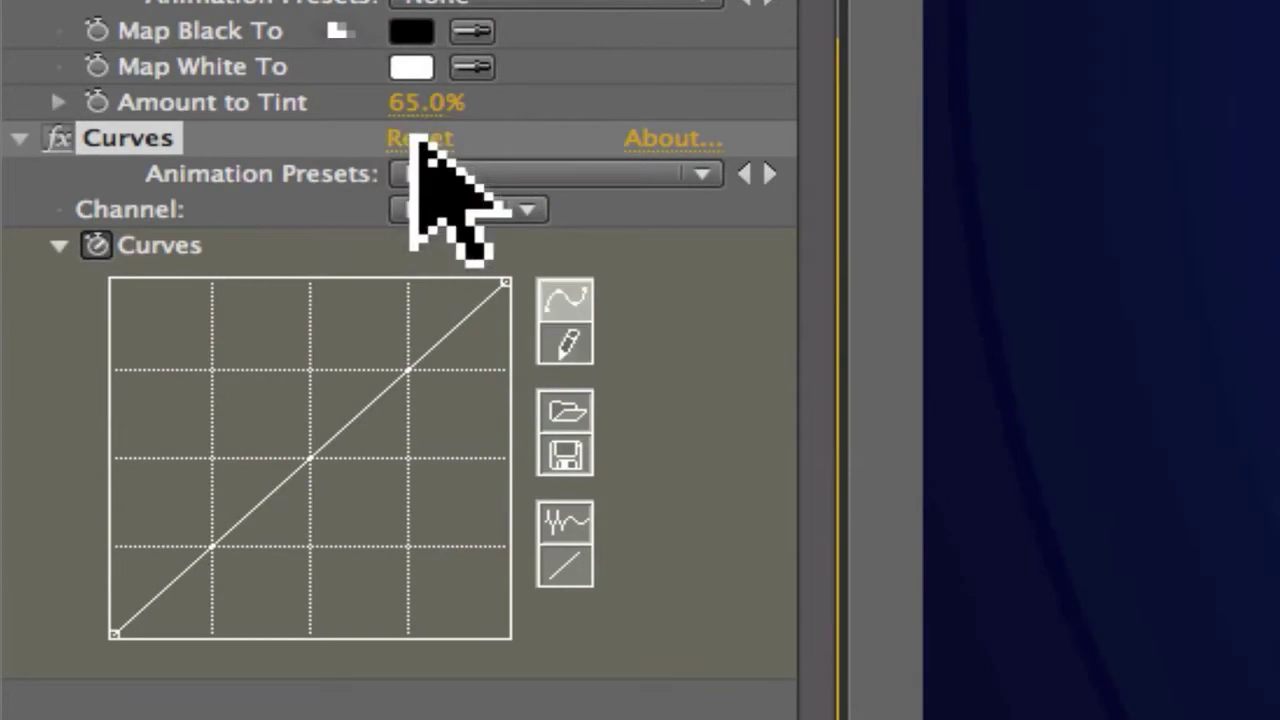
click(425, 105)
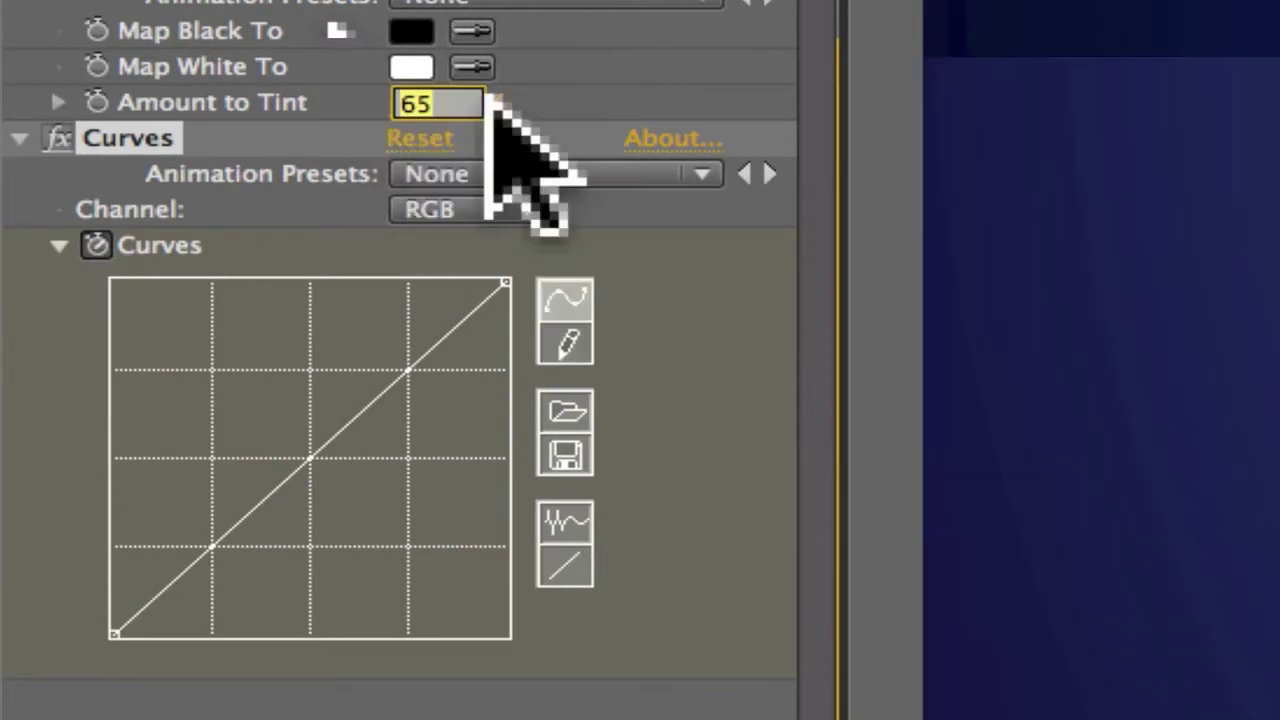
text(0)
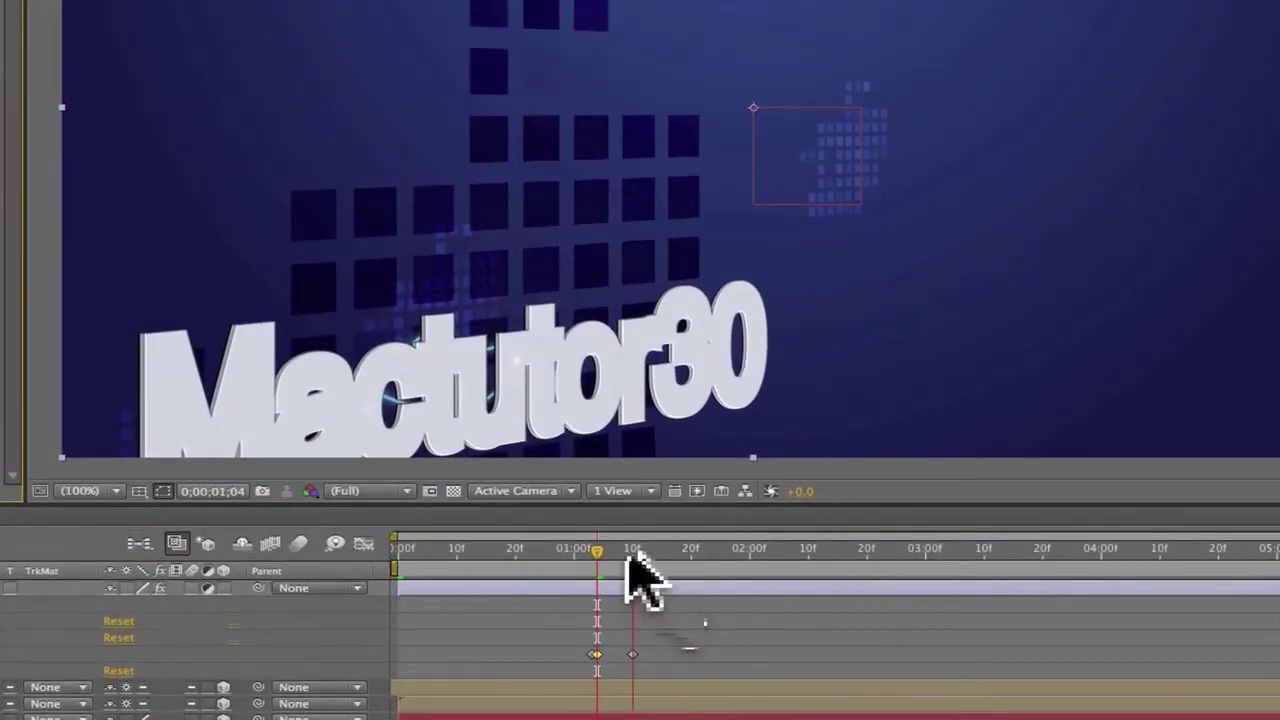
Adjust the Amount to Tint at 0;00;01;09 and scrub from the start of the timeline to 0;00;01;02 to check the color change.
click(628, 556)
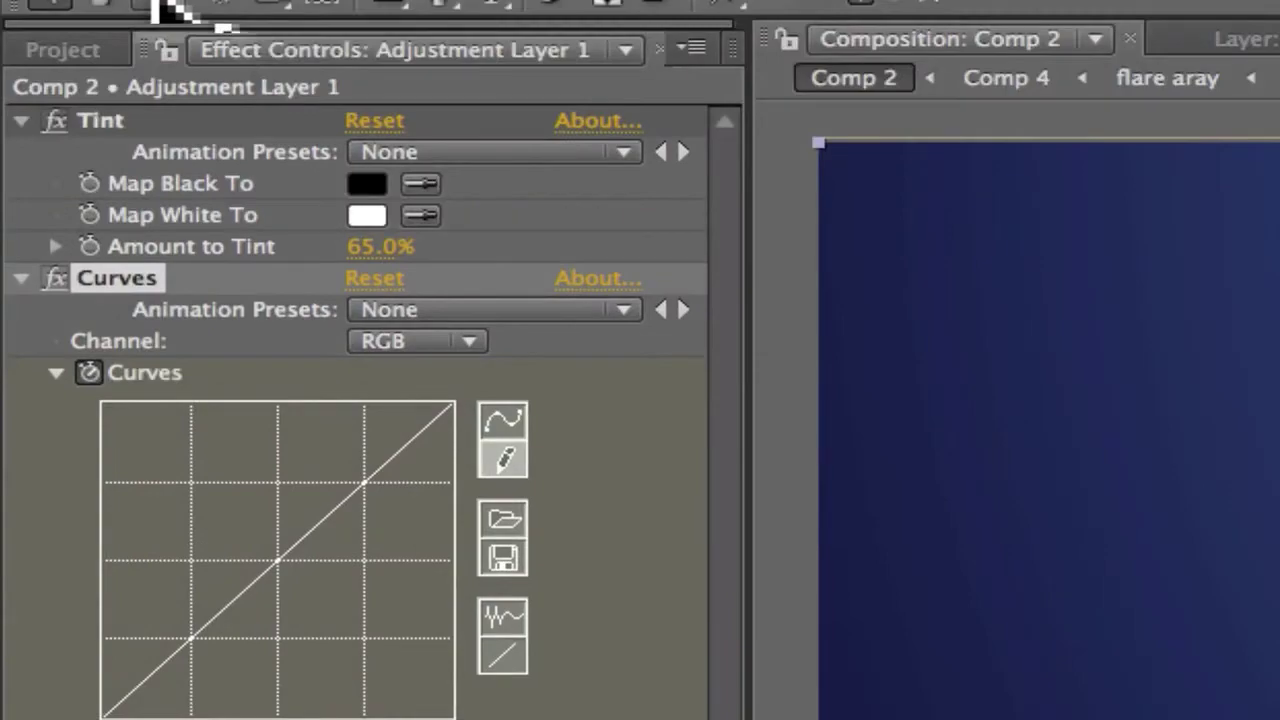
drag(380, 250, 377, 251)
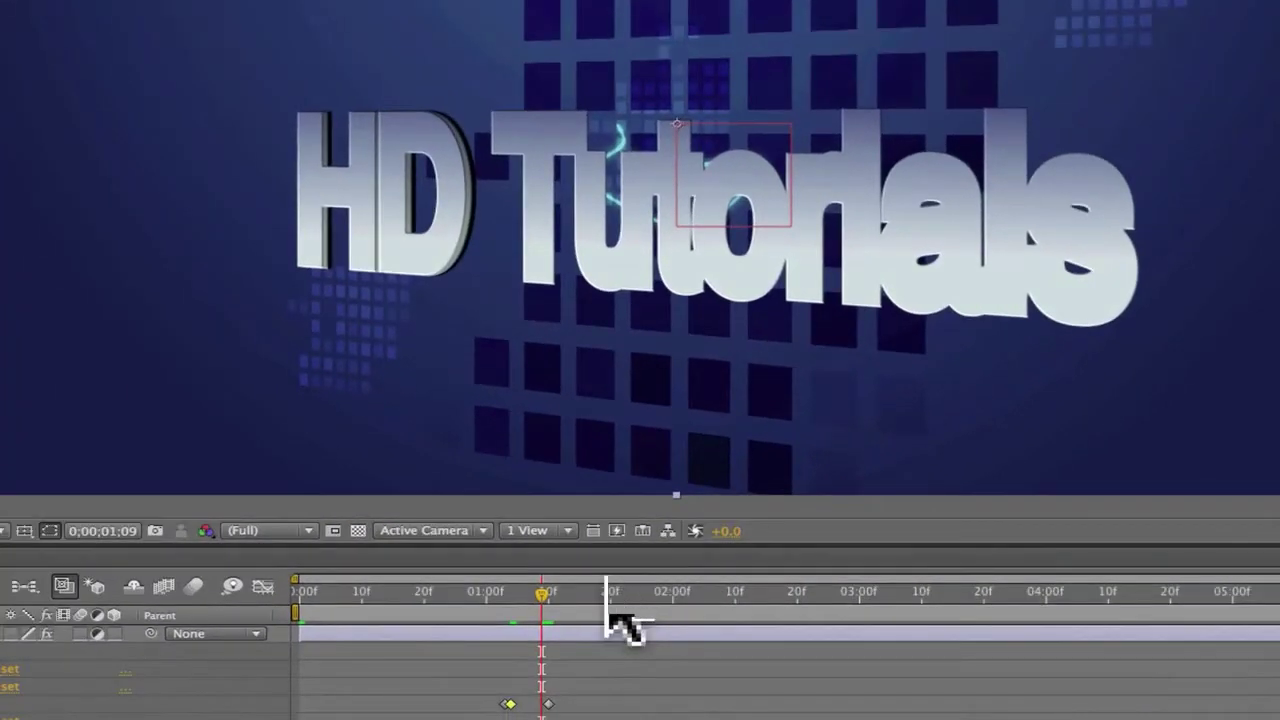
click(308, 594)
drag(347, 594, 503, 595)
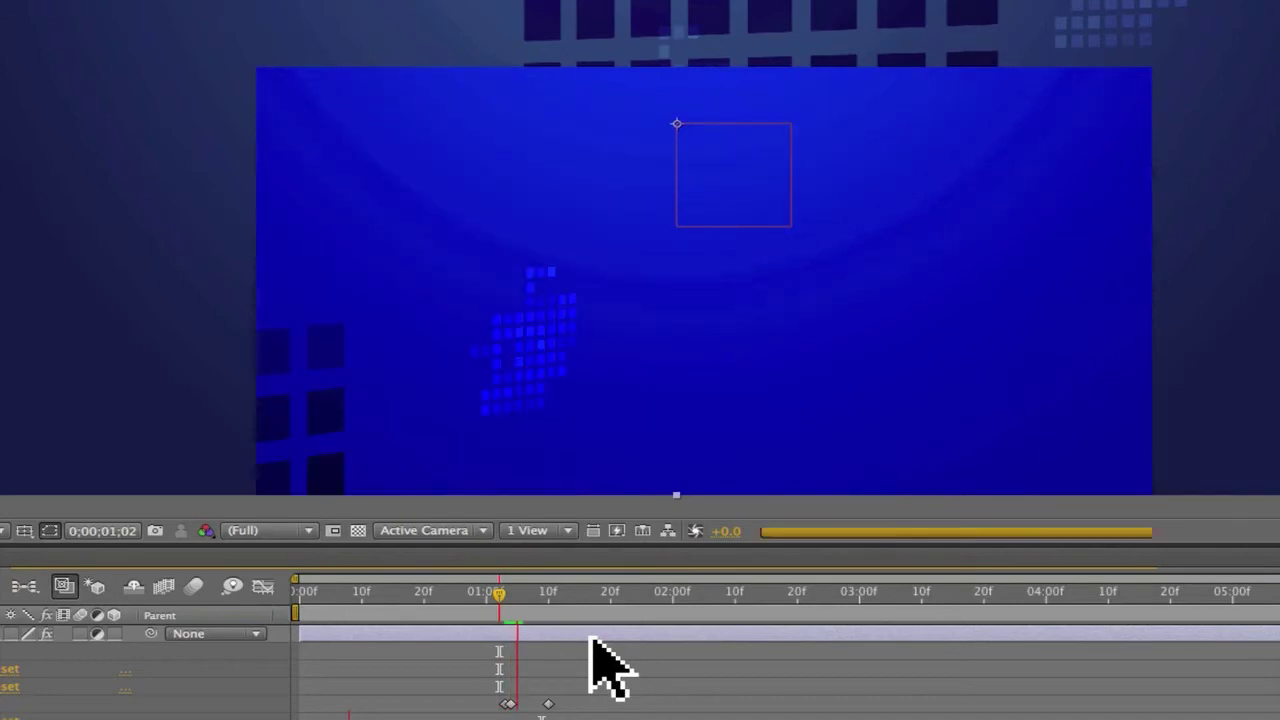
Preview the color change around 0;00;01;05 and undo the earlier Tint and Curves changes made at 0;00;01;04.
key(space)
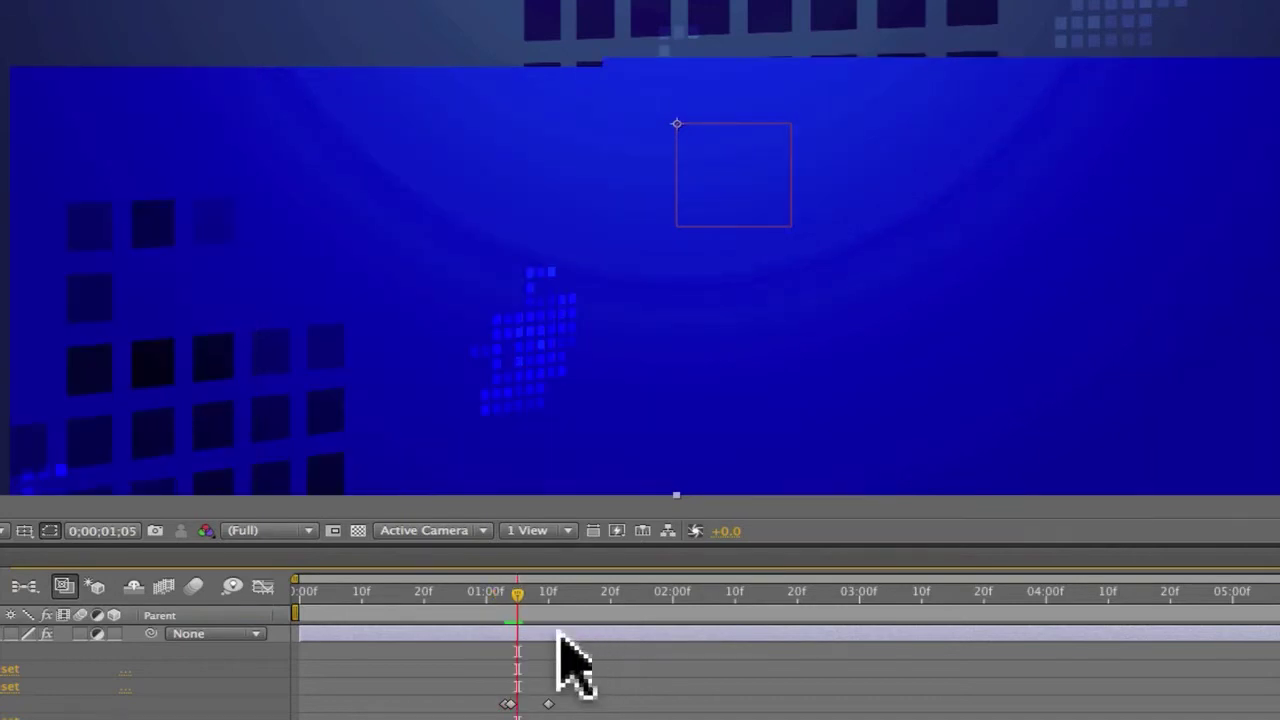
drag(466, 593, 523, 595)
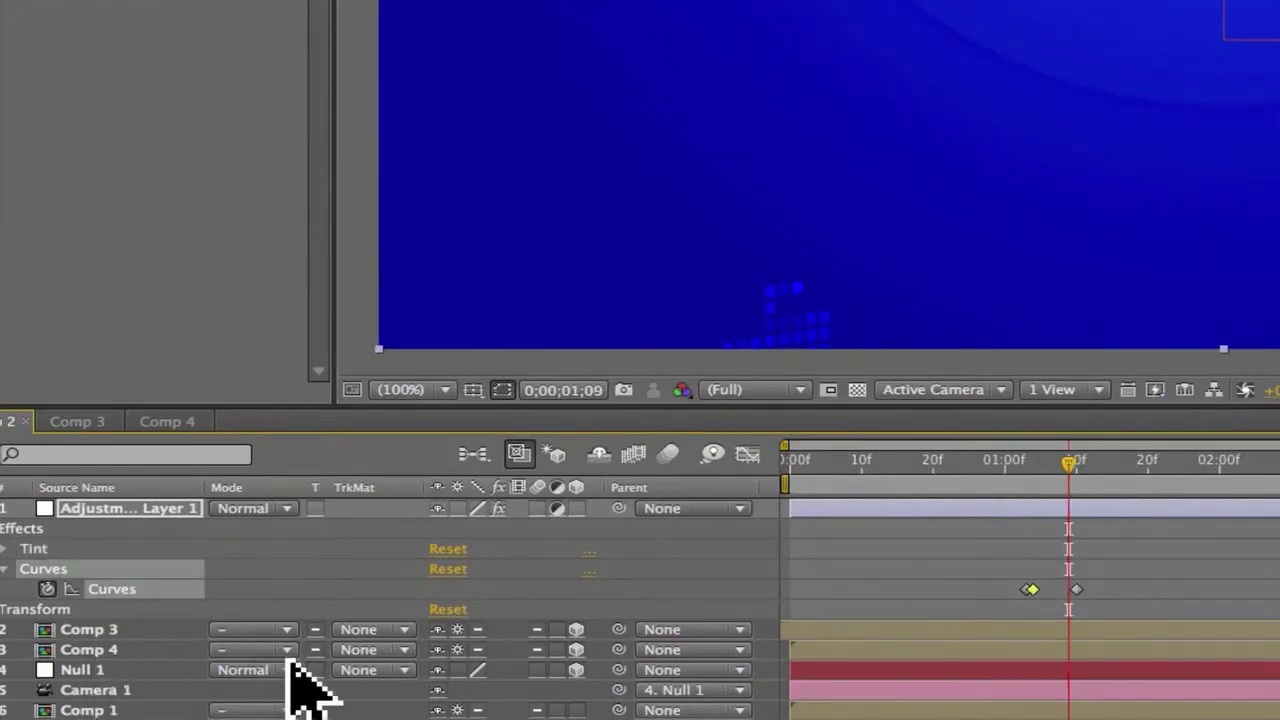
key(super+z)
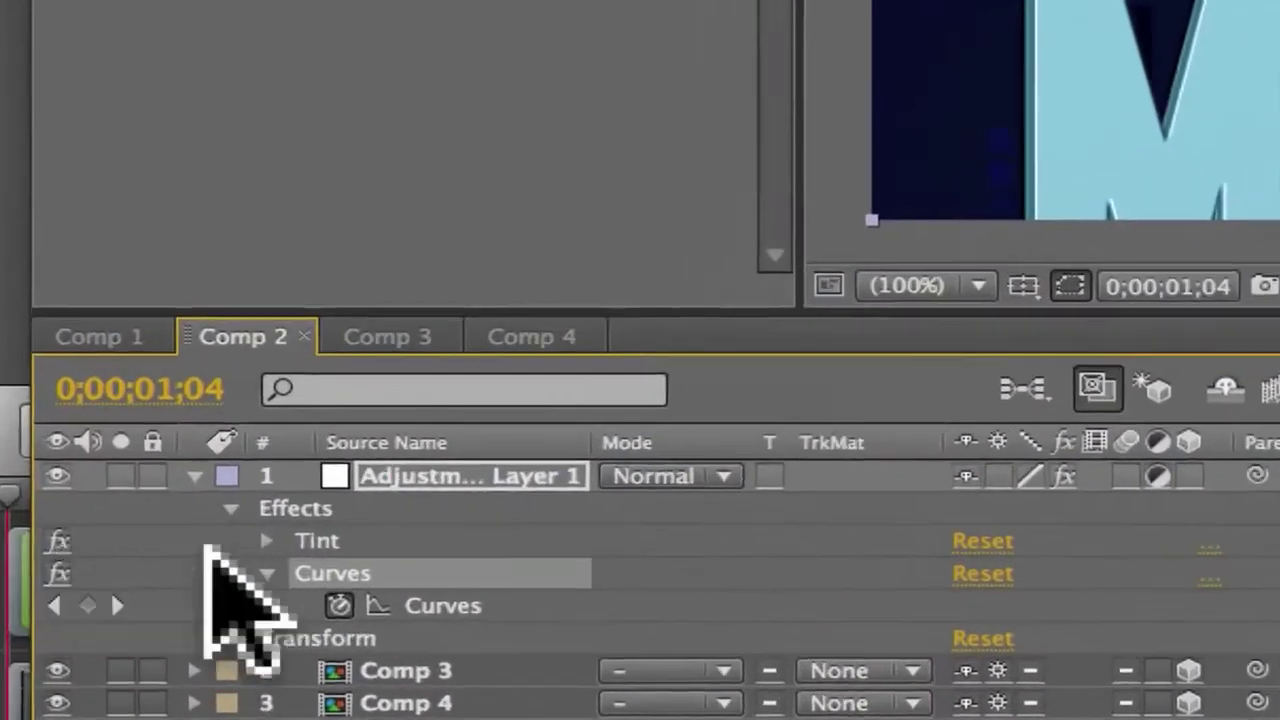
Start keyframing the Tint effect's Amount to Tint at 0;00;01;04 and set it to 0% at 0;00;01;09.
click(267, 541)
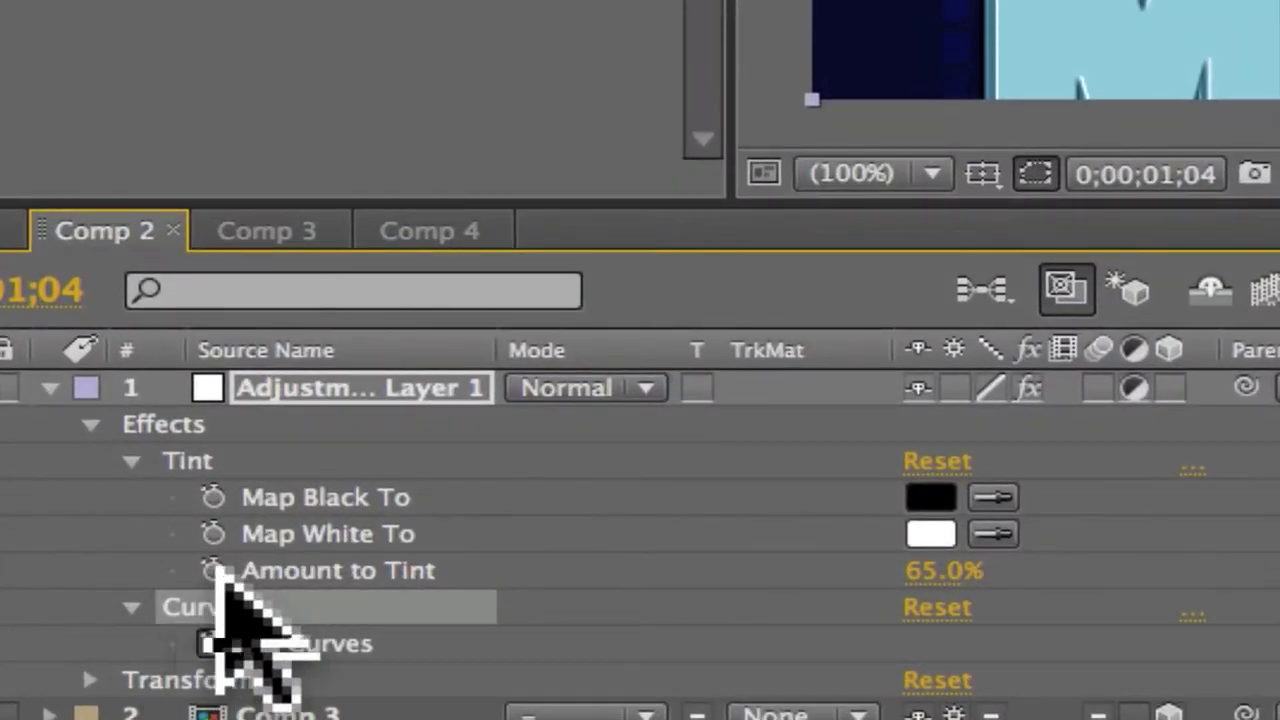
click(214, 568)
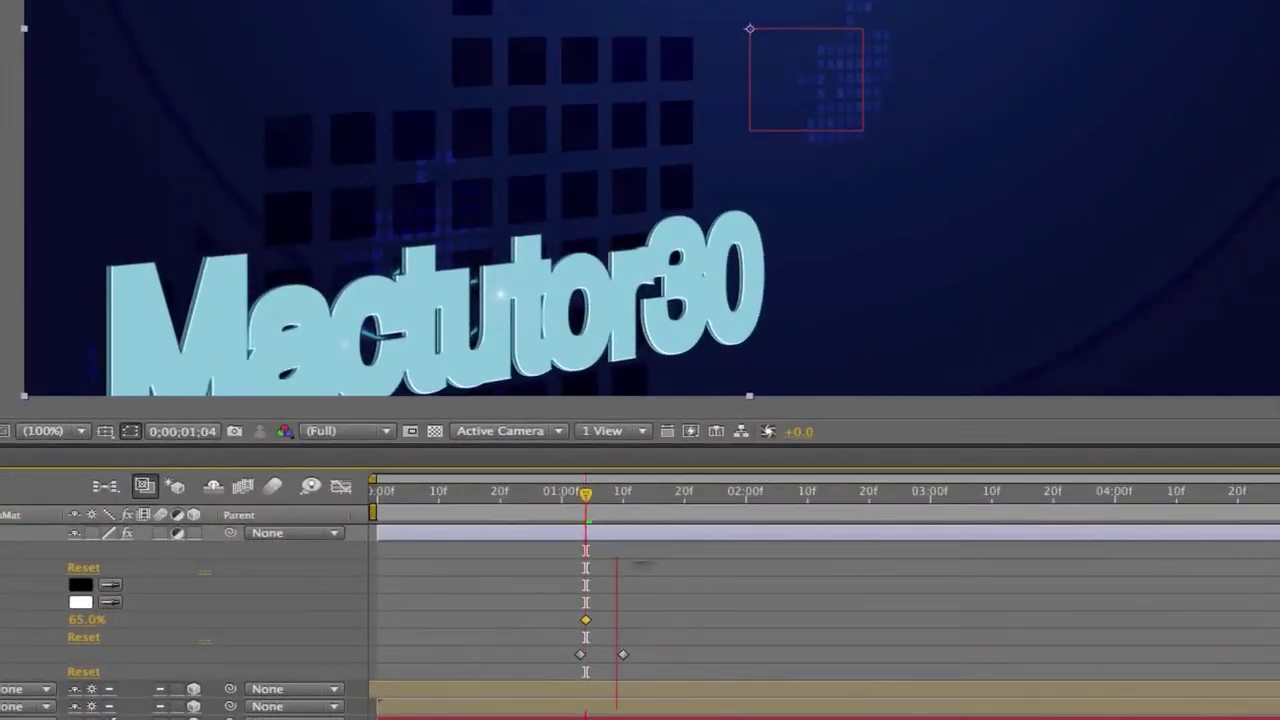
click(616, 497)
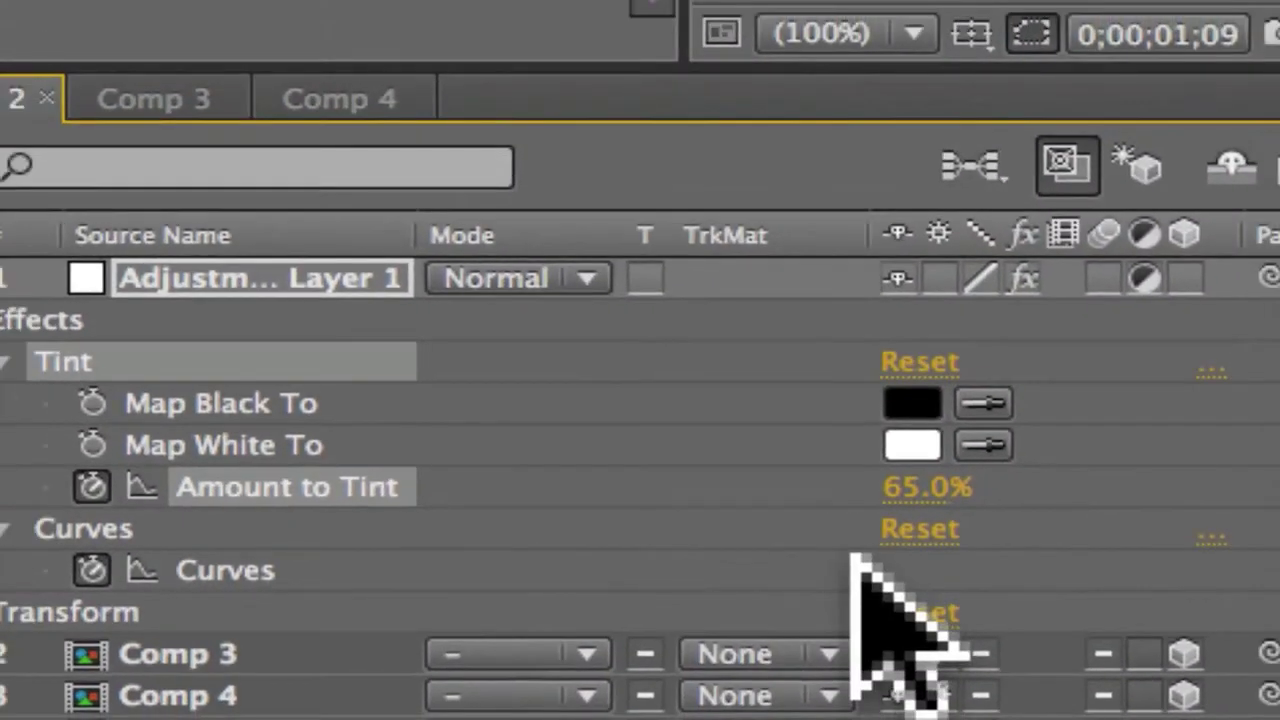
click(955, 487)
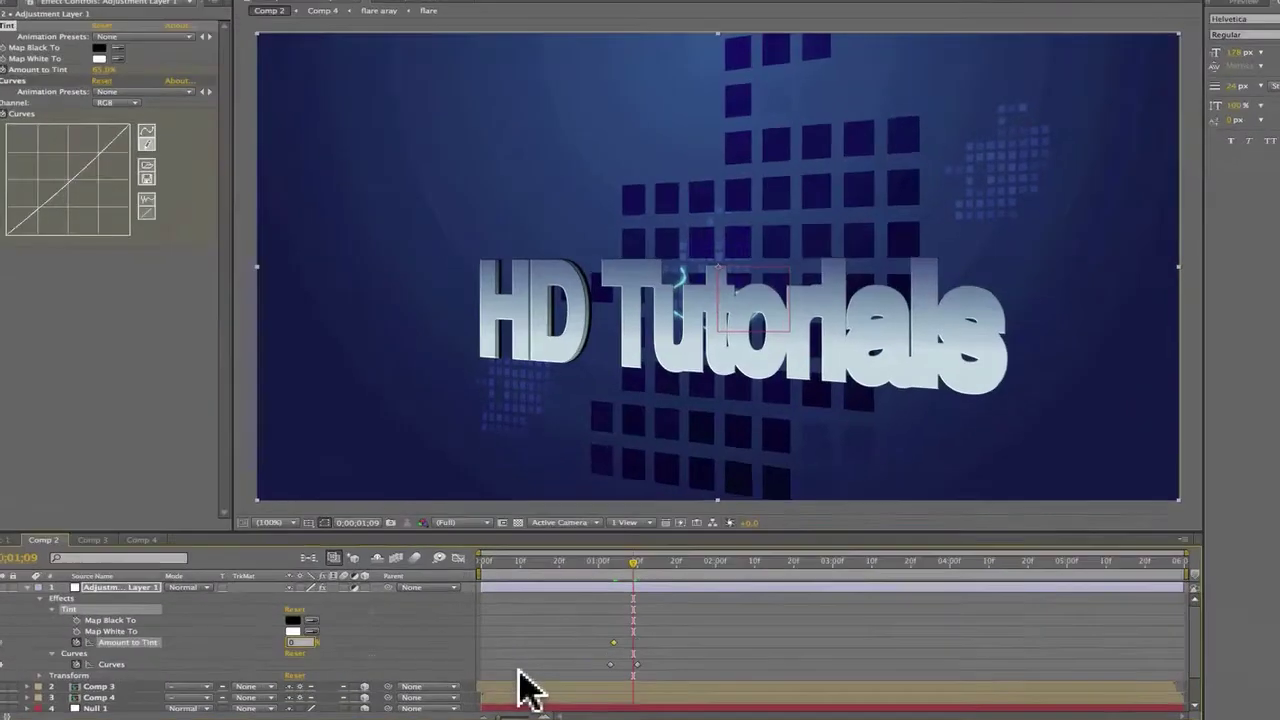
text(0)
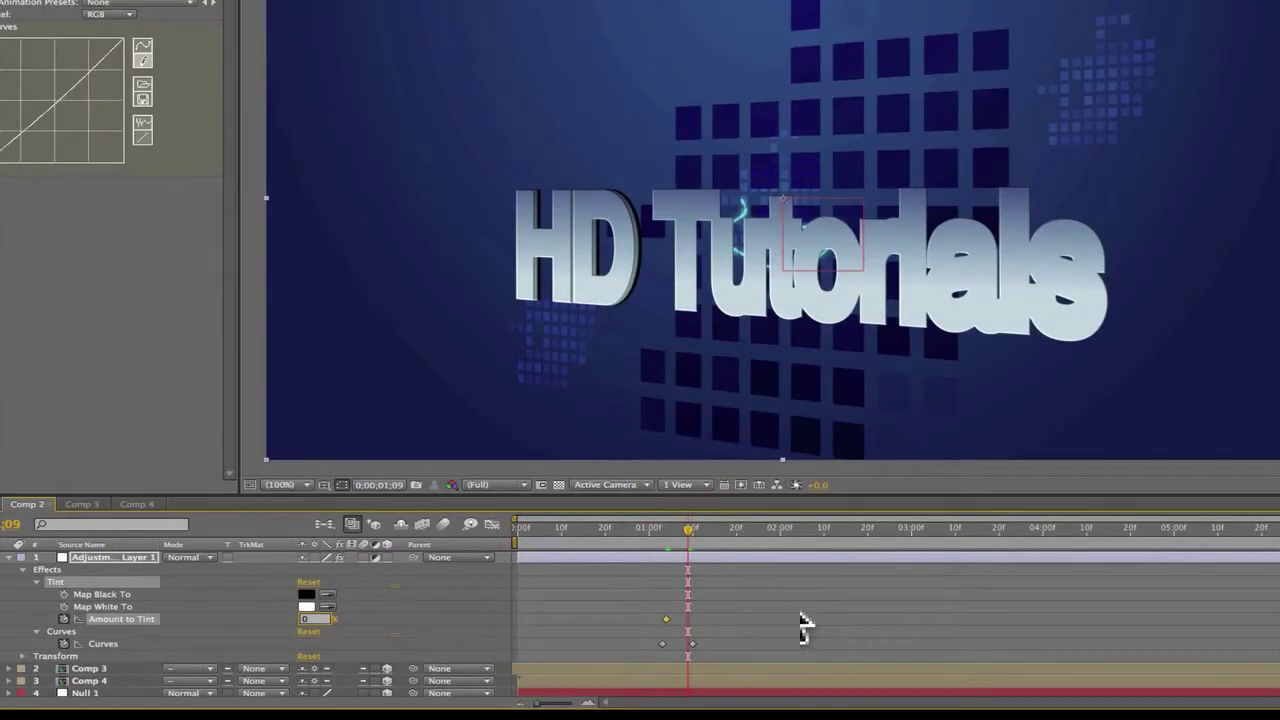
scroll(857, 626, down, 3)
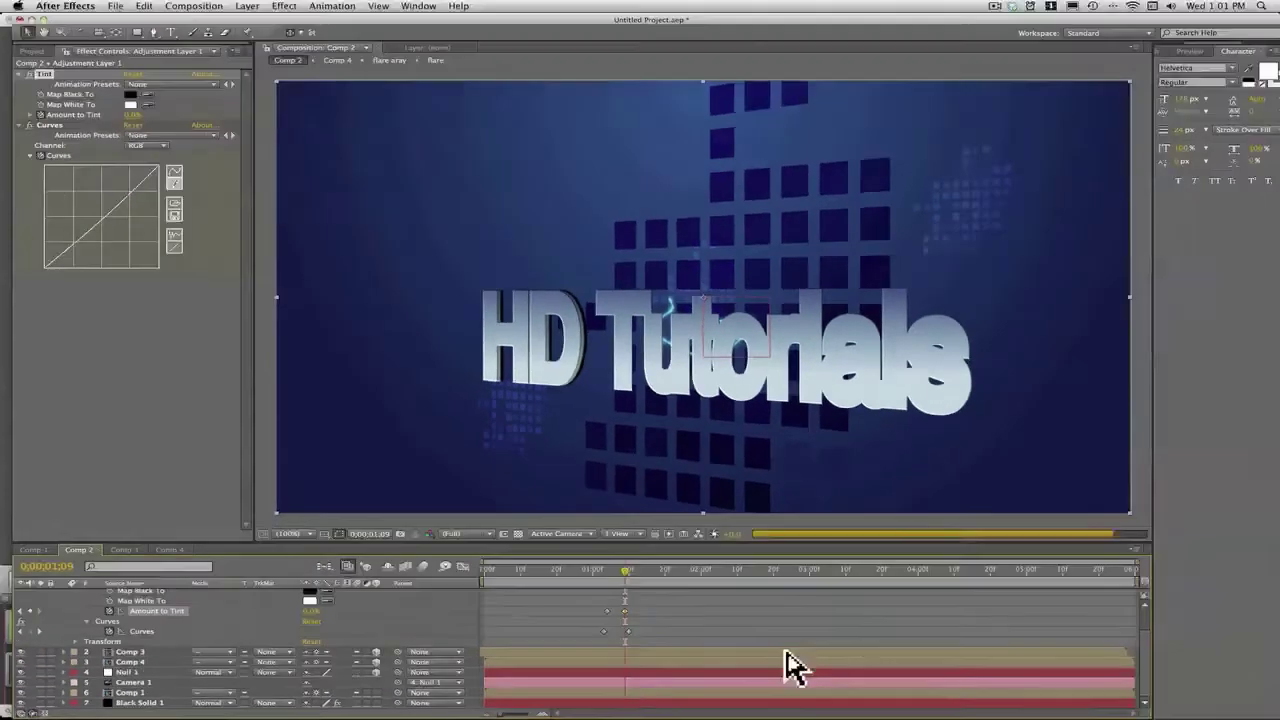
key(Return)
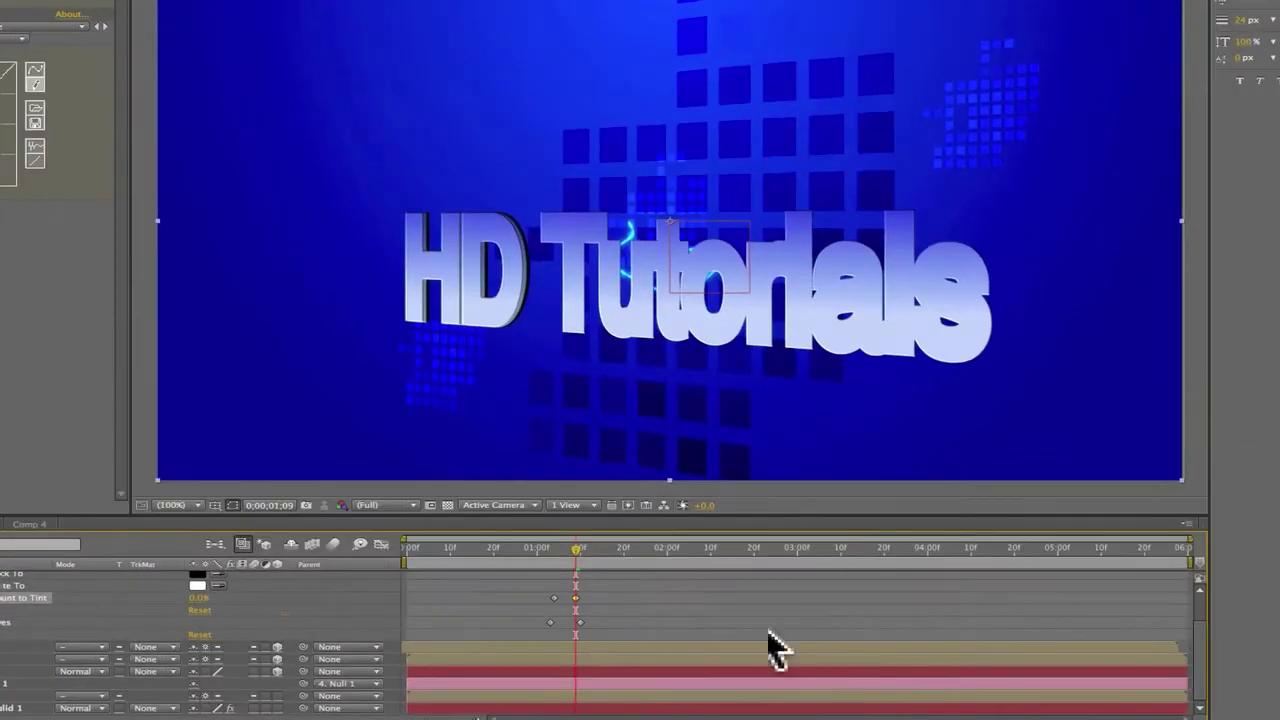
Add holding keyframes for both Curves and Amount to Tint on the adjustment layer at 0;00;02;13.
drag(651, 549, 736, 549)
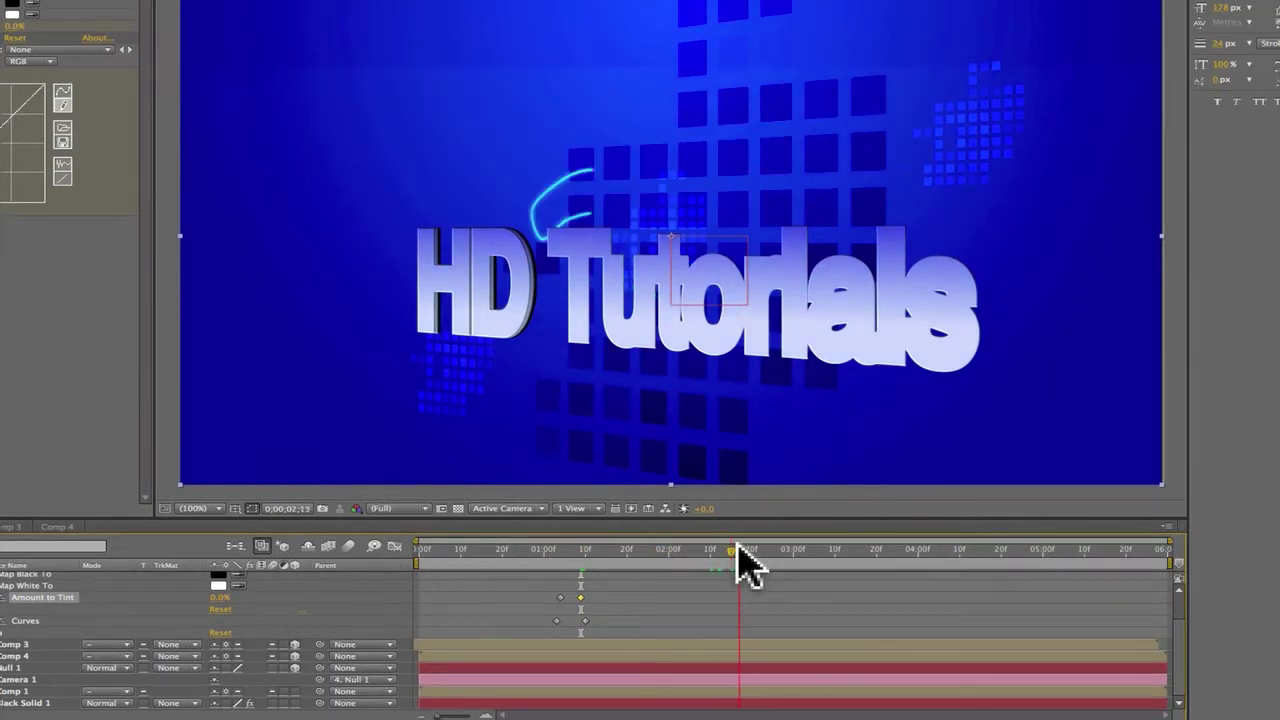
mouse_move(738, 548)
mouse_down()
mouse_move(777, 548)
mouse_move(747, 564)
mouse_move(735, 551)
mouse_move(731, 568)
mouse_up()
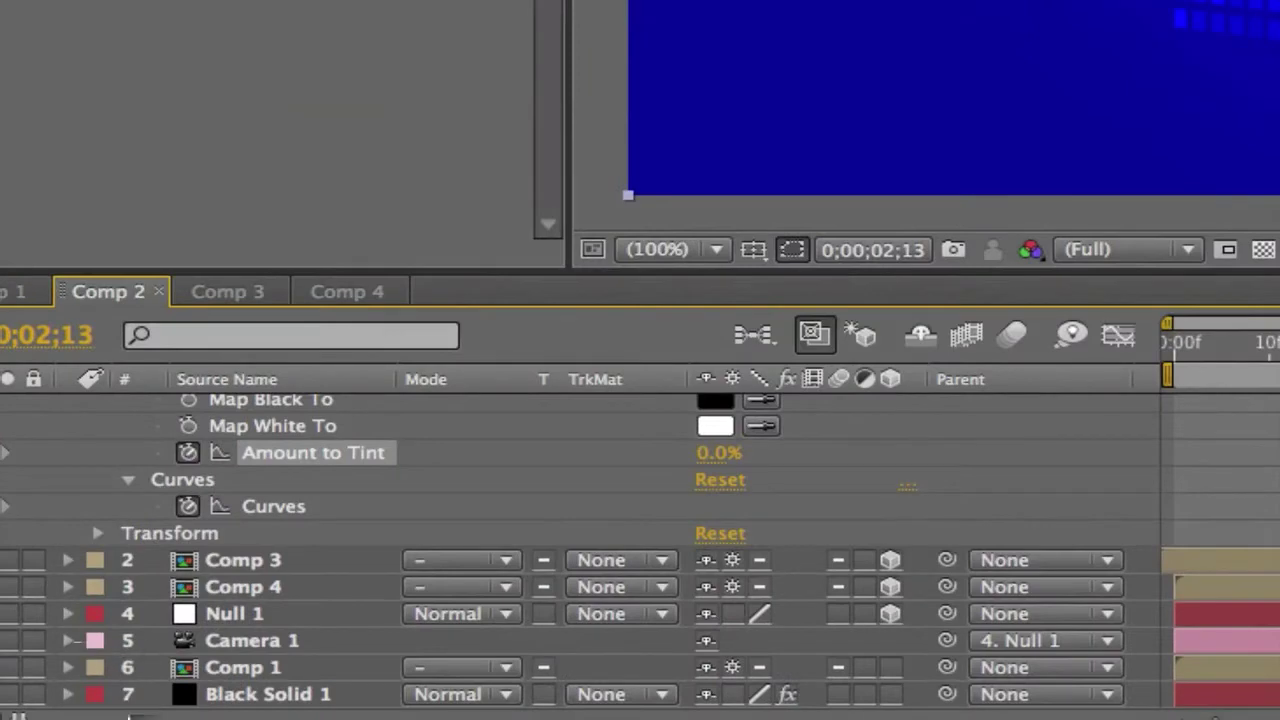
right_click(331, 505)
click(480, 532)
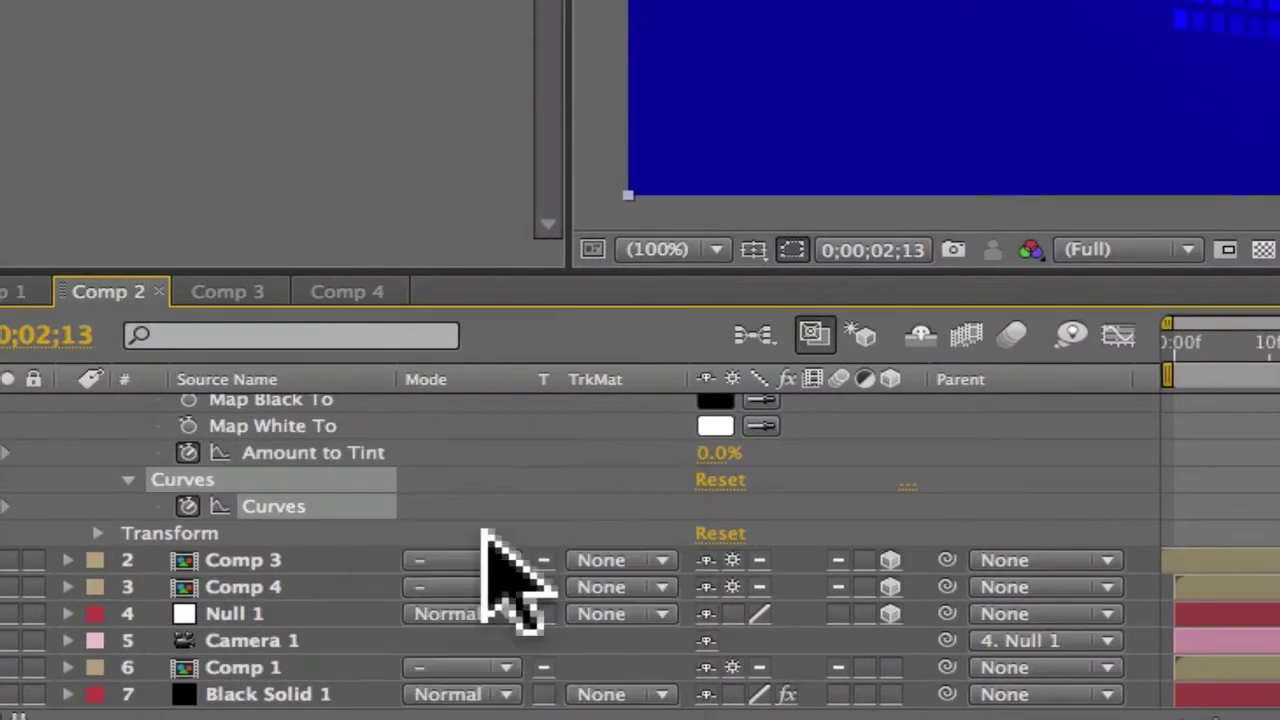
click(283, 452)
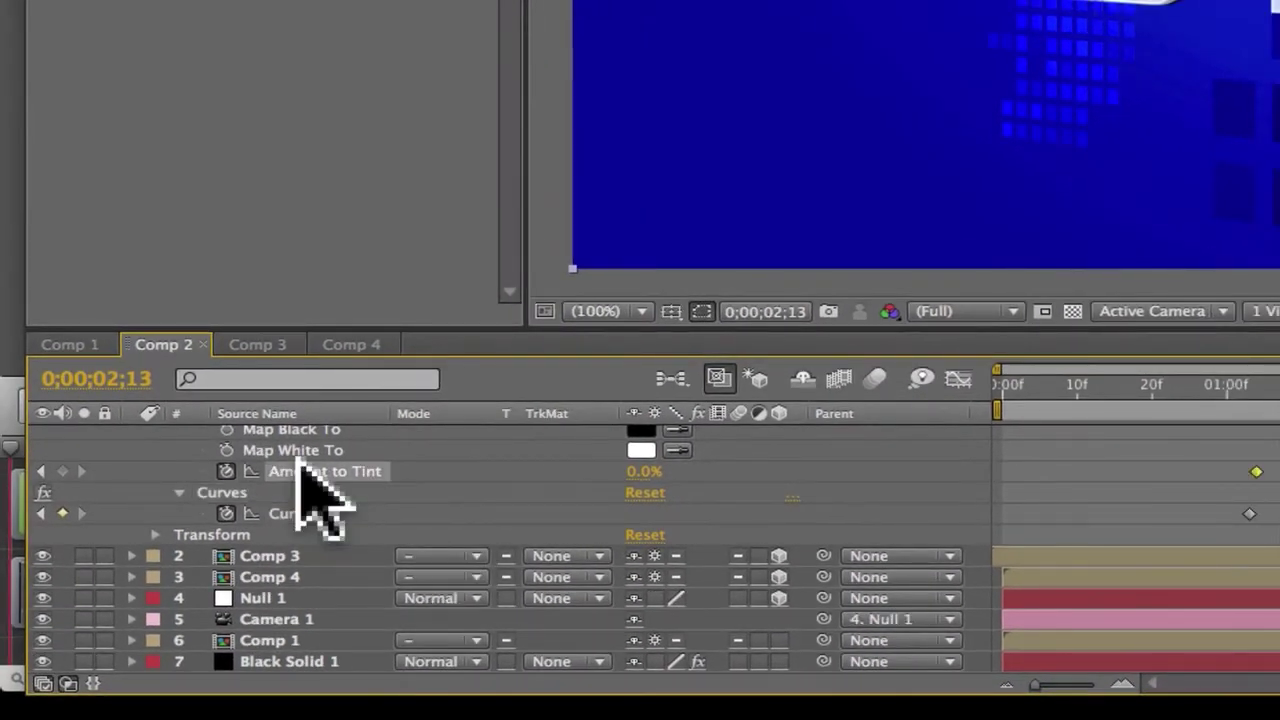
right_click(300, 472)
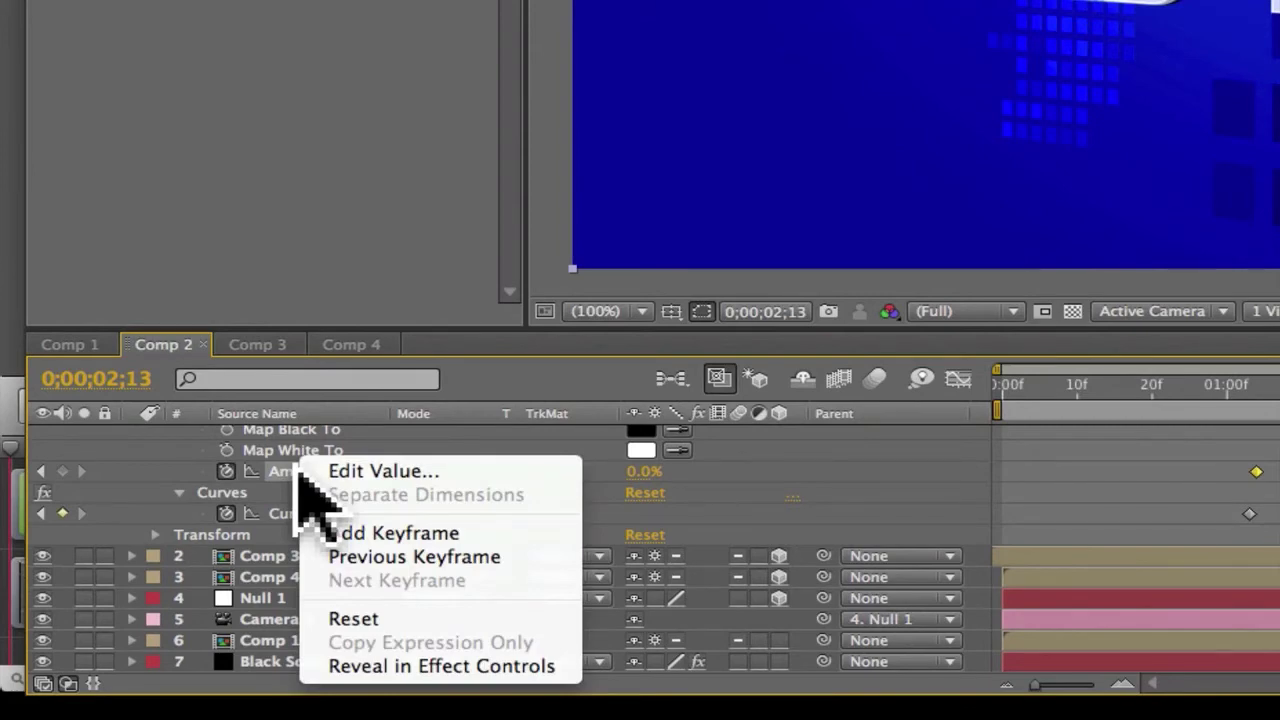
click(400, 533)
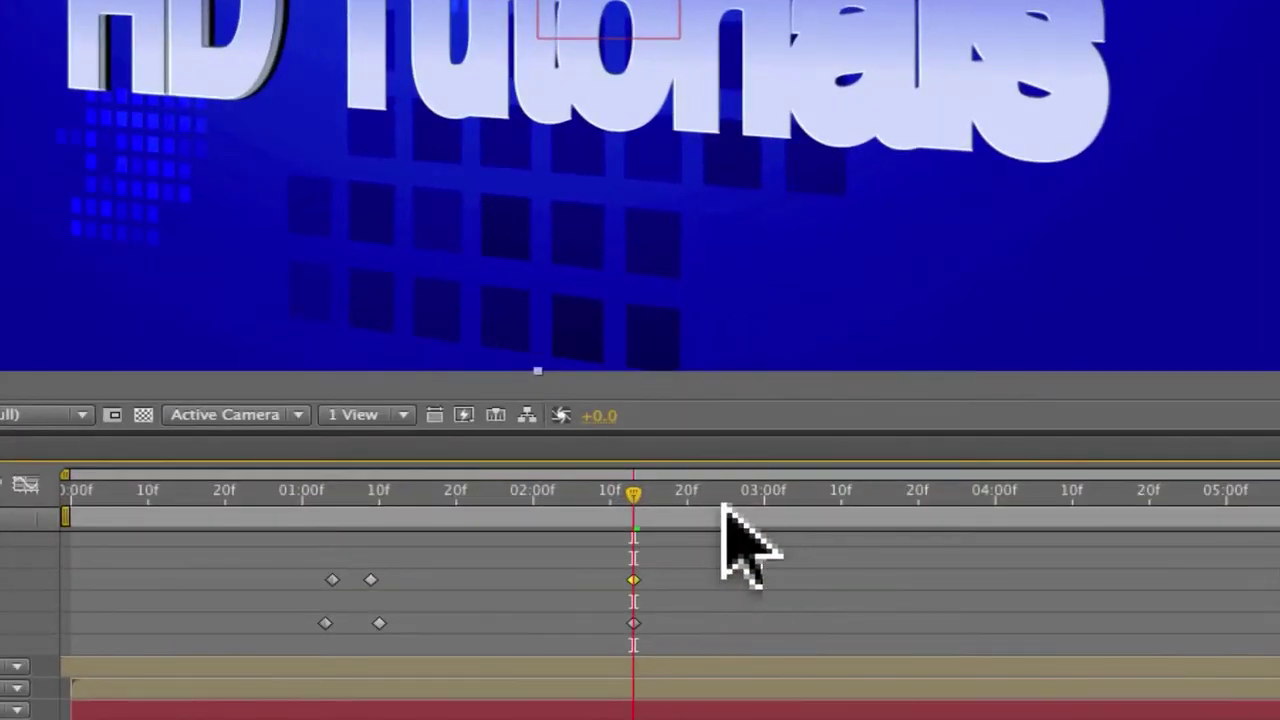
At 0;00;02;29, where the Reviews title is in view, set Amount to Tint to 50%.
click(703, 492)
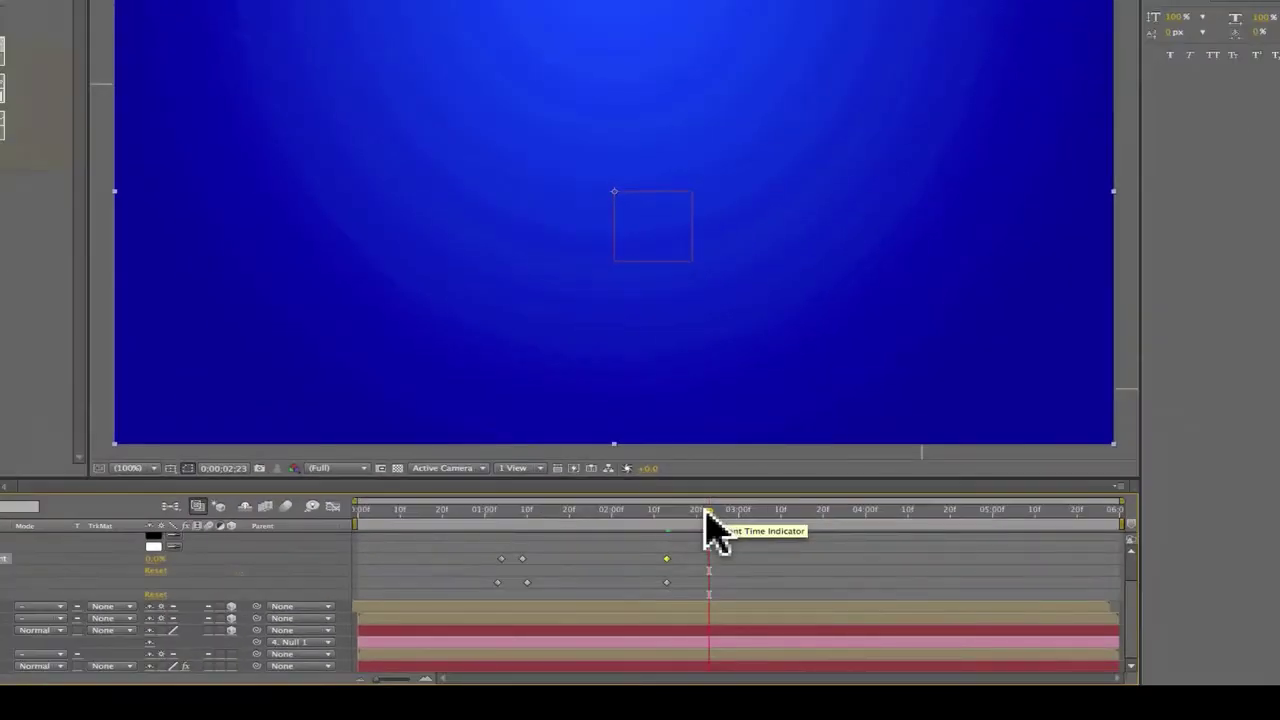
key(Page_Down)
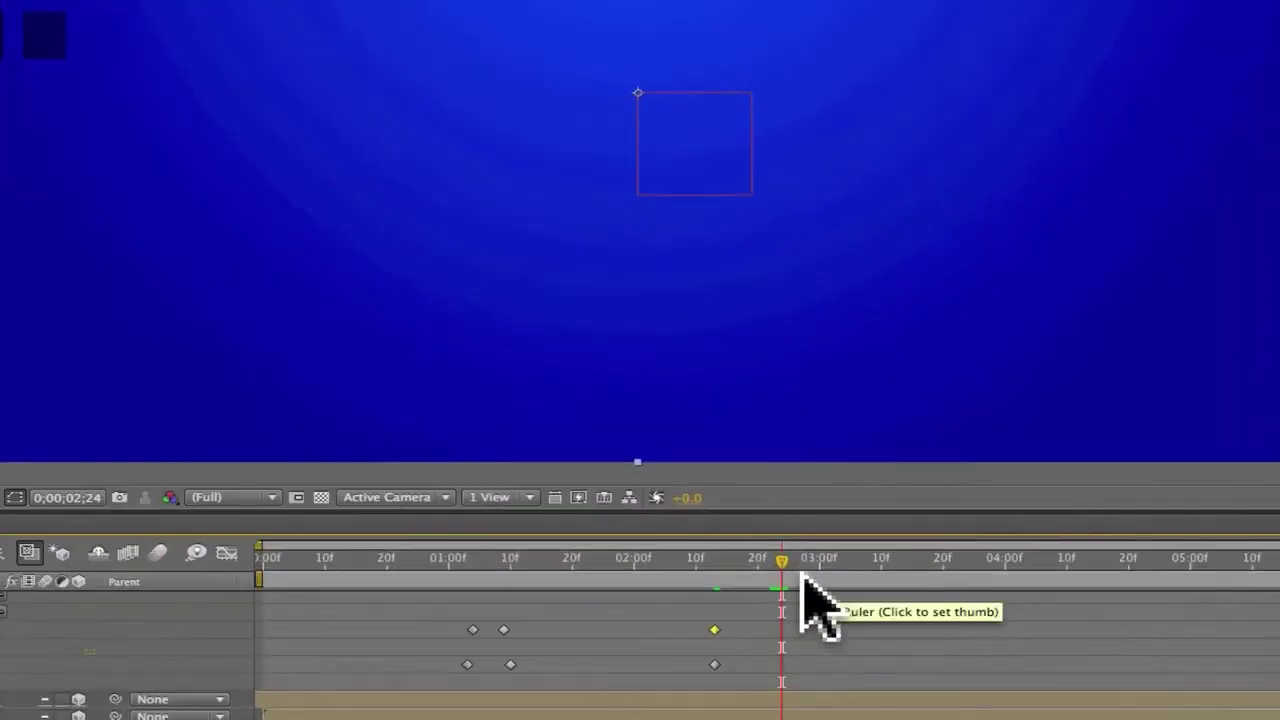
click(796, 574)
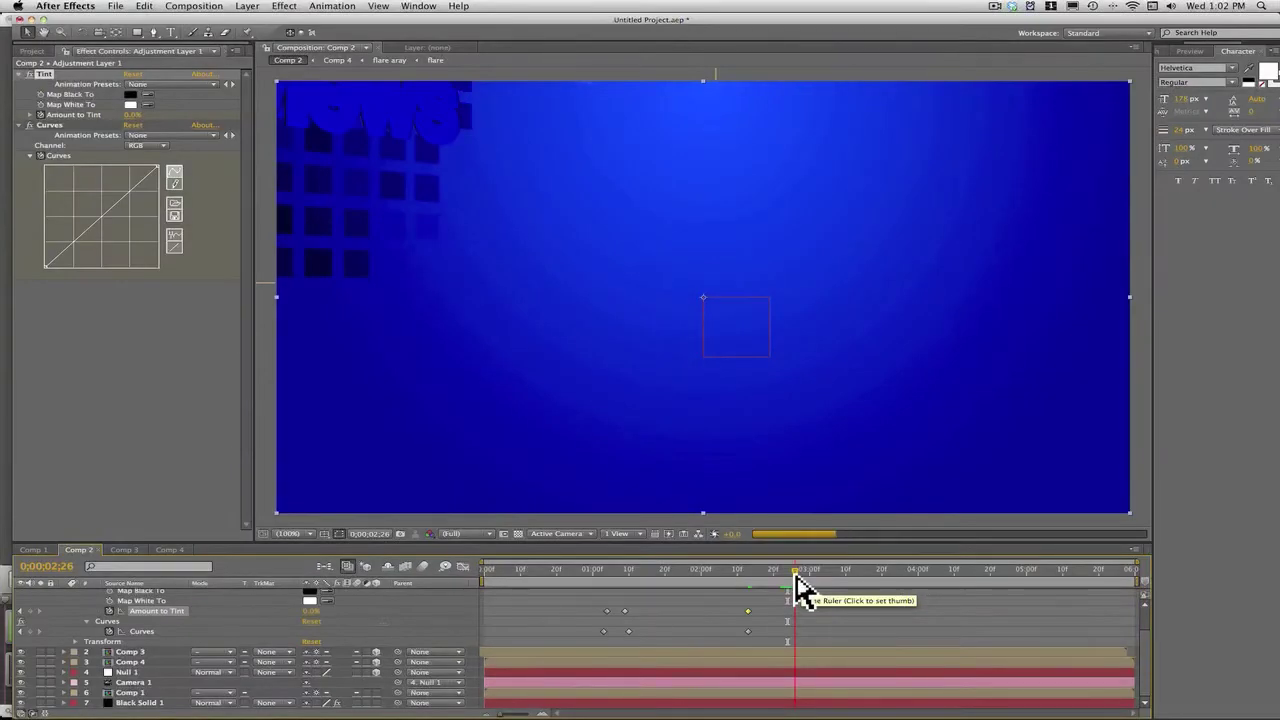
click(798, 571)
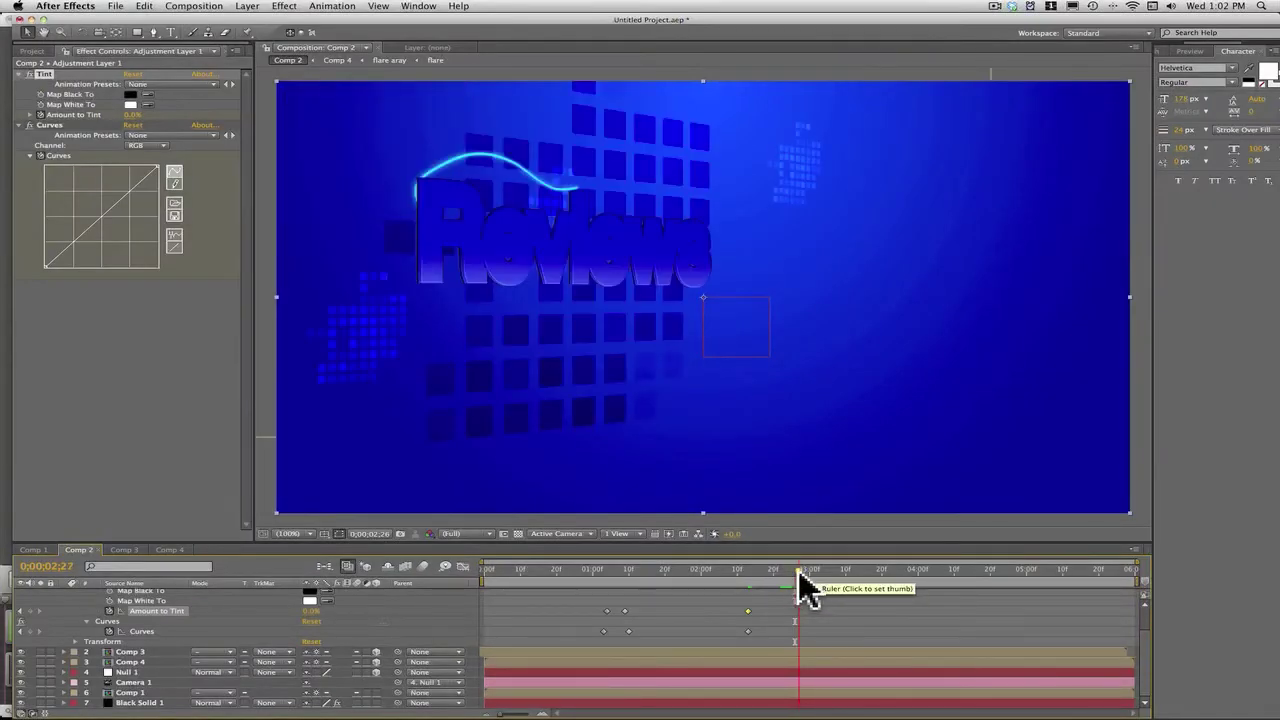
click(806, 574)
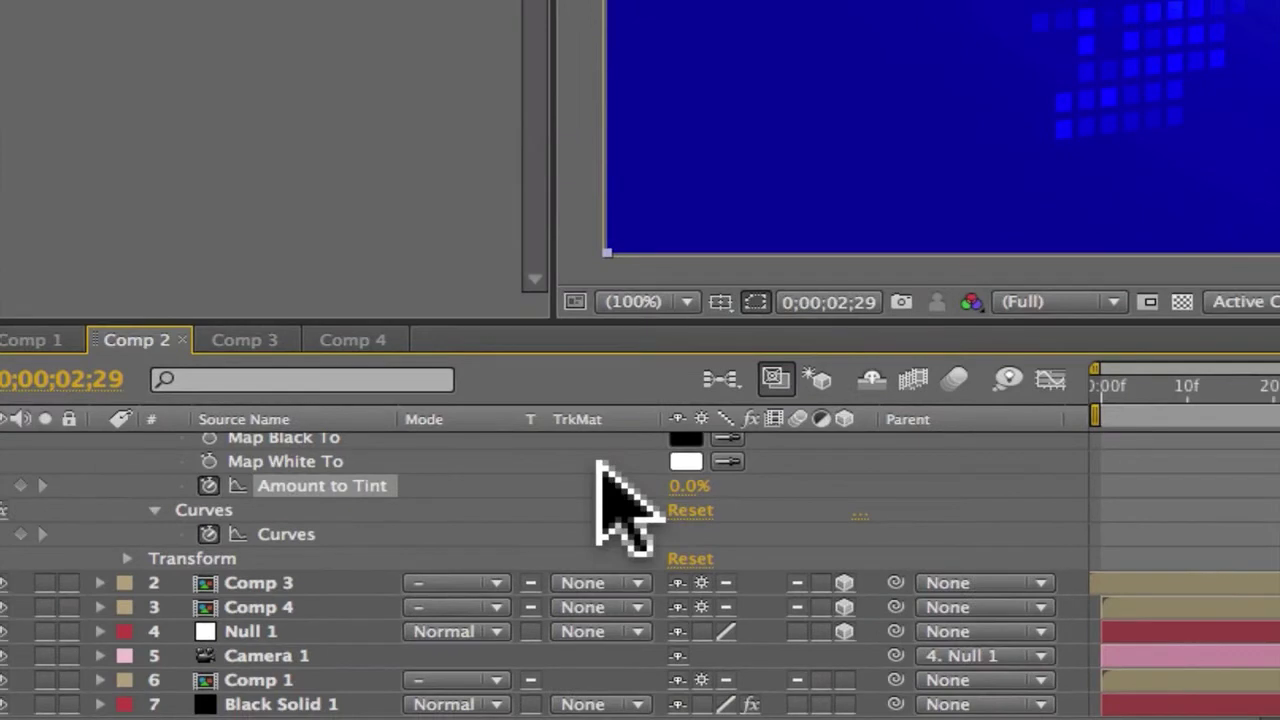
click(631, 503)
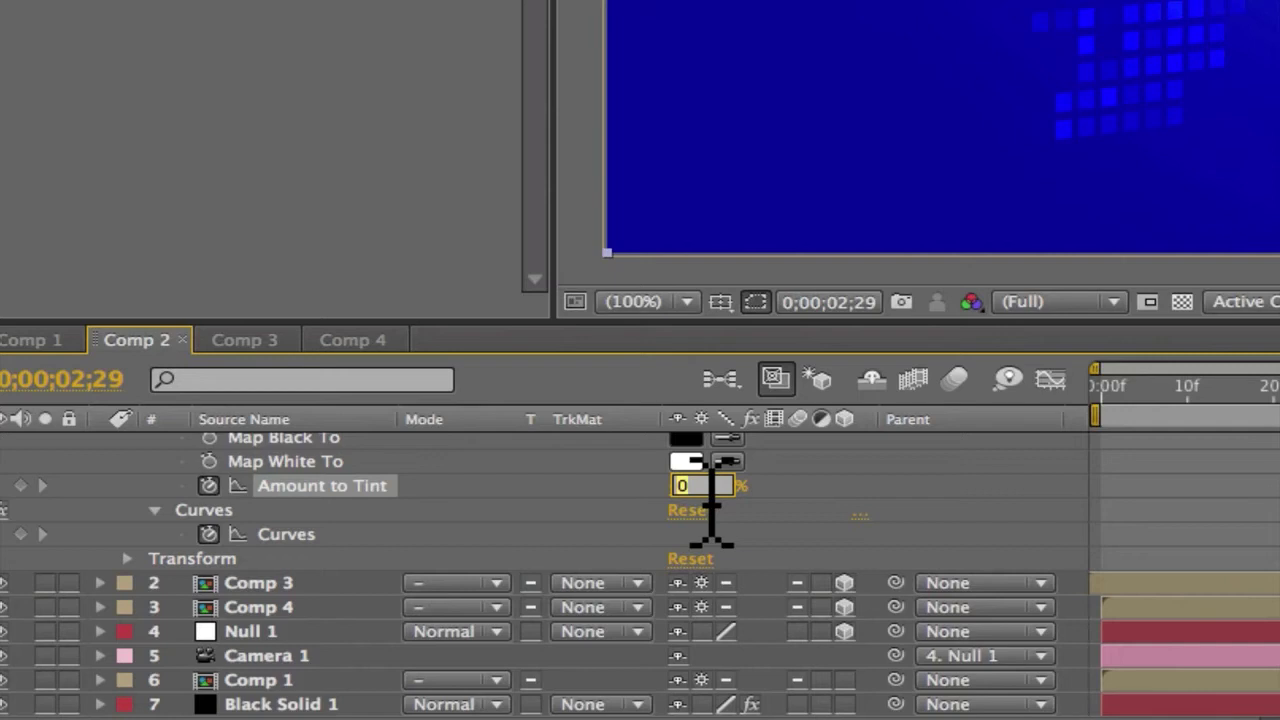
text(50)
click(543, 529)
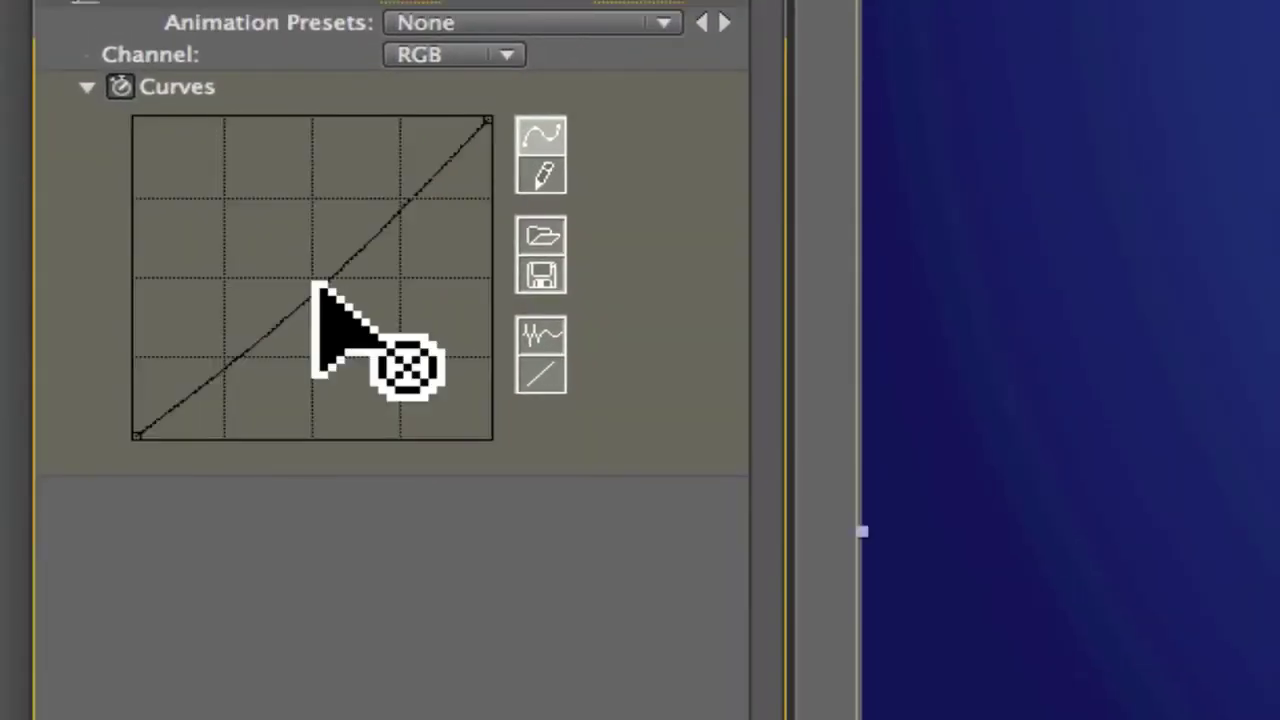
At 0;00;02;29, bend the RGB curve upward and pull the Red channel curve below the diagonal.
drag(313, 282, 269, 260)
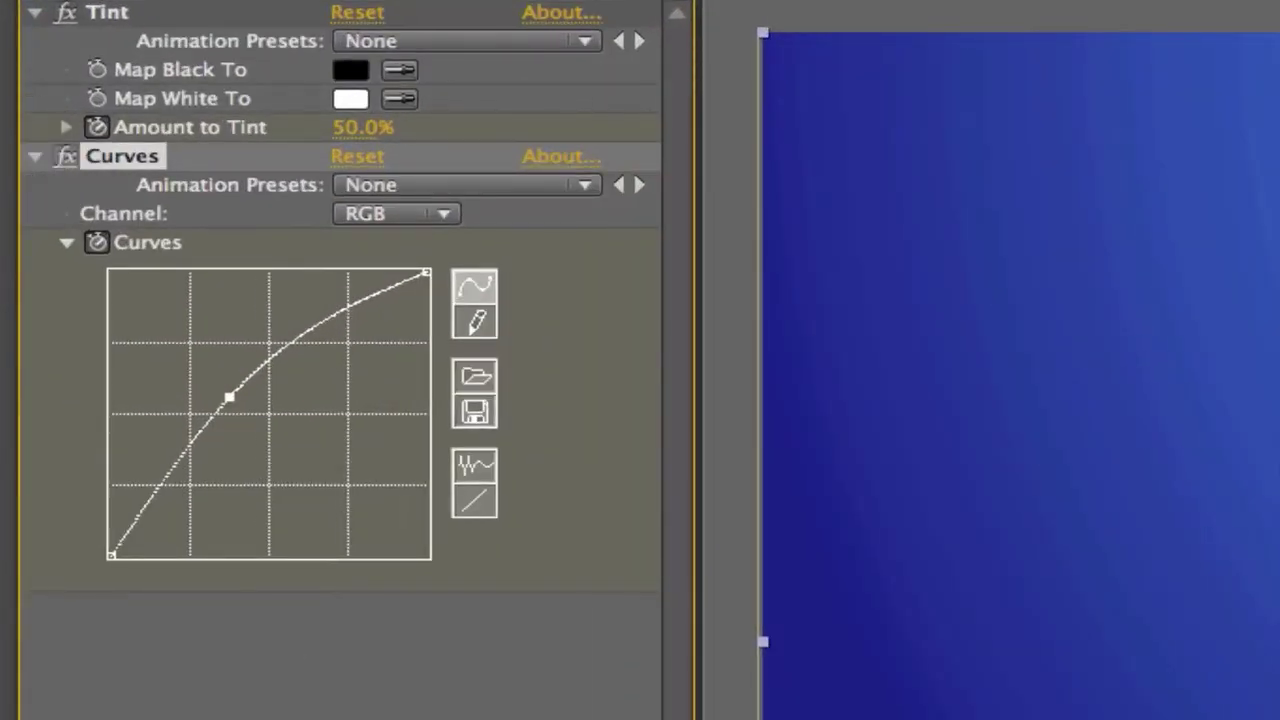
click(396, 213)
click(412, 235)
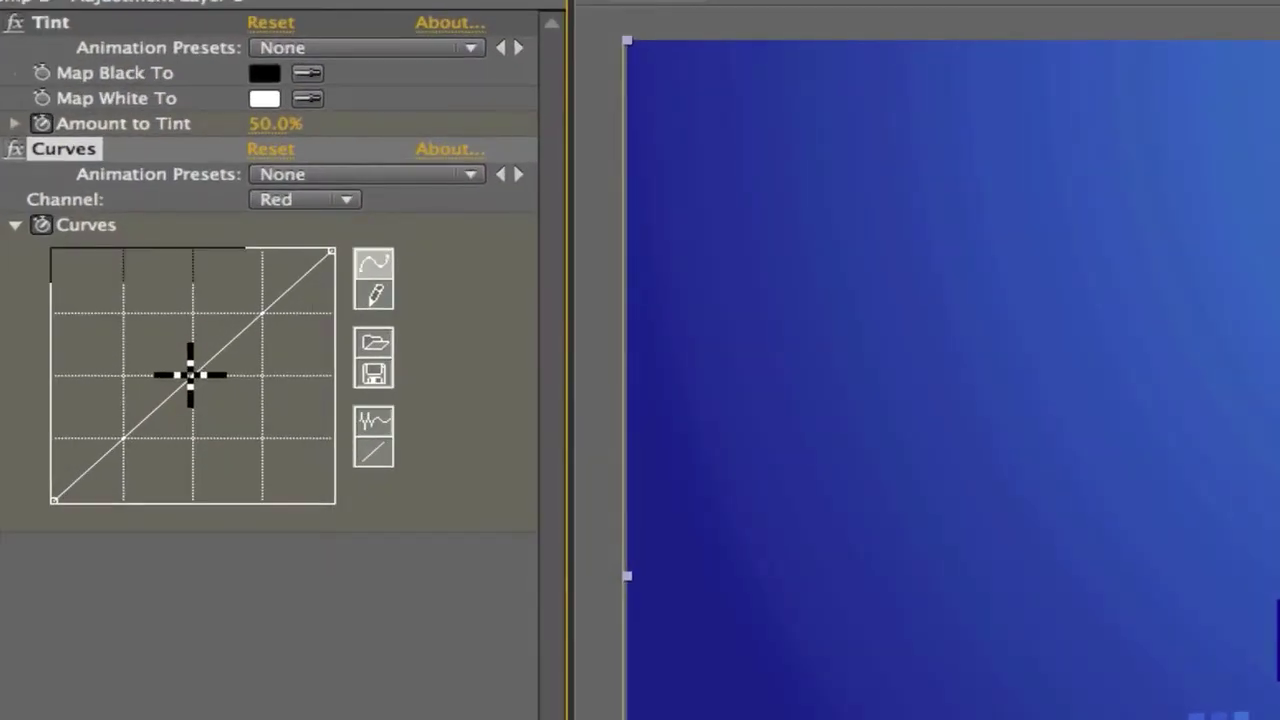
drag(190, 375, 248, 401)
Switch the Curves effect to the Green channel and bend its curve well above the diagonal.
click(282, 196)
click(290, 221)
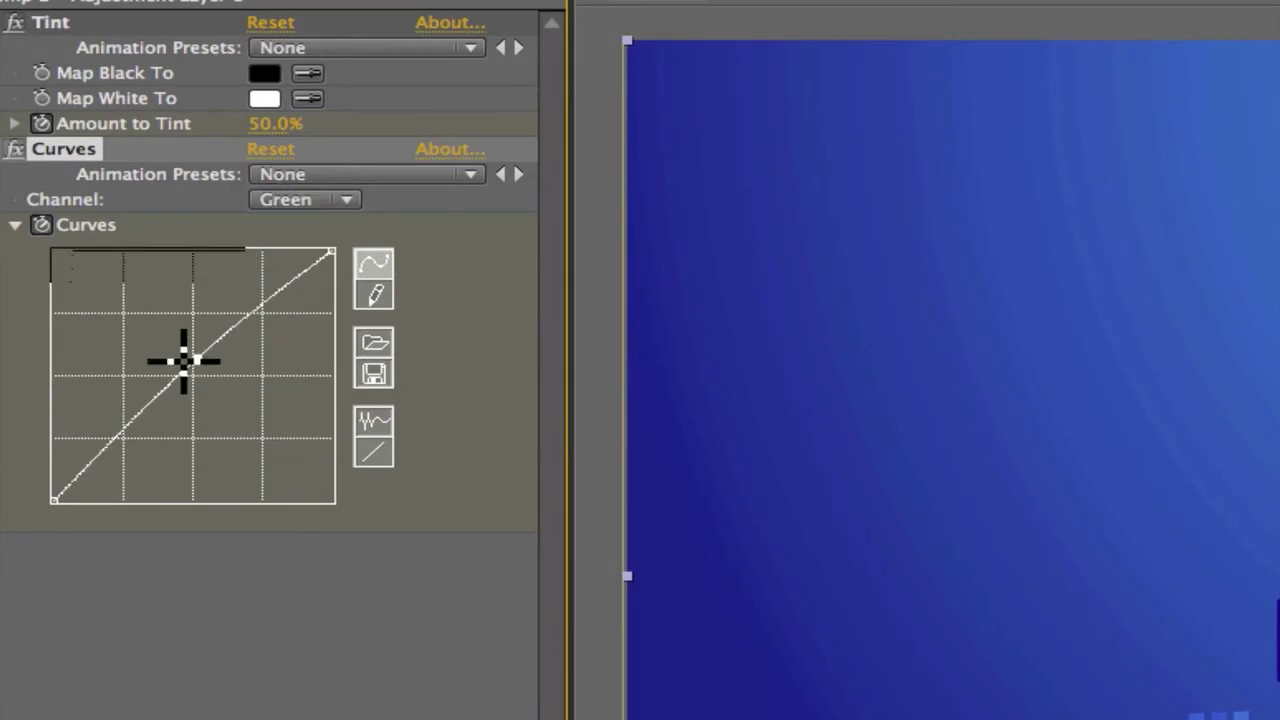
drag(183, 362, 131, 372)
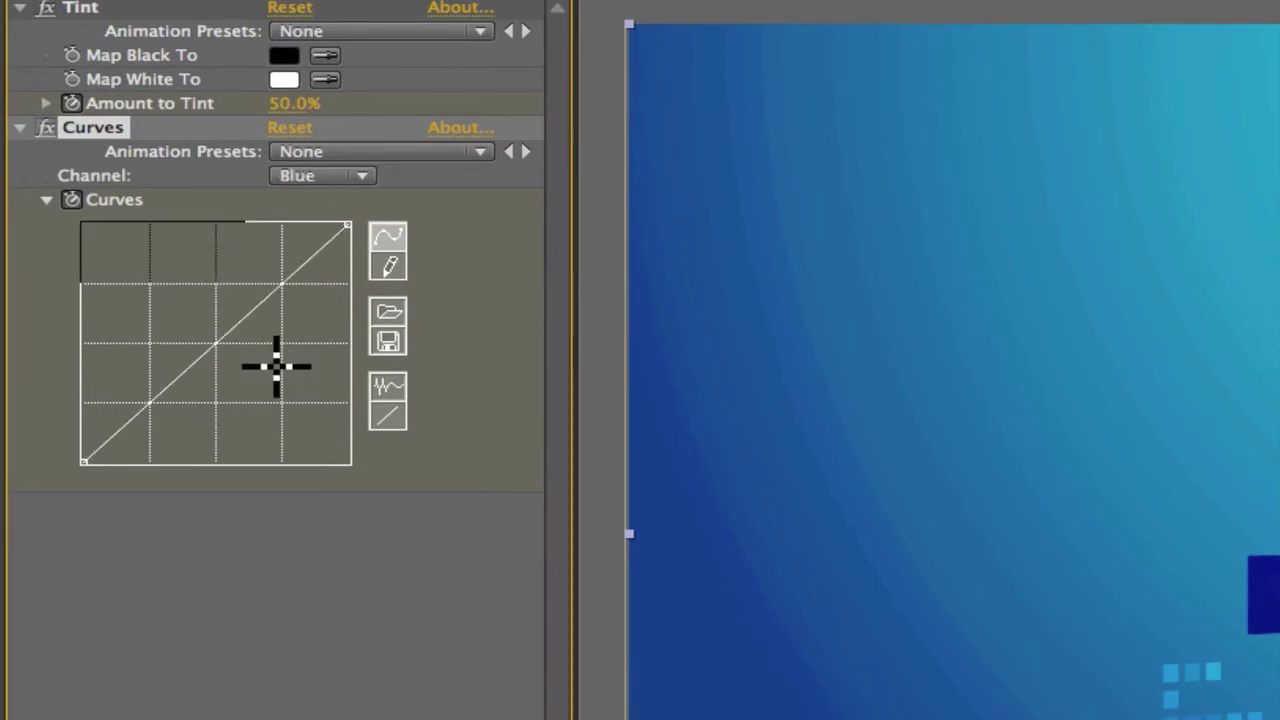
Pull the Blue channel curve far below the diagonal to turn the Reviews scene green.
drag(276, 366, 168, 326)
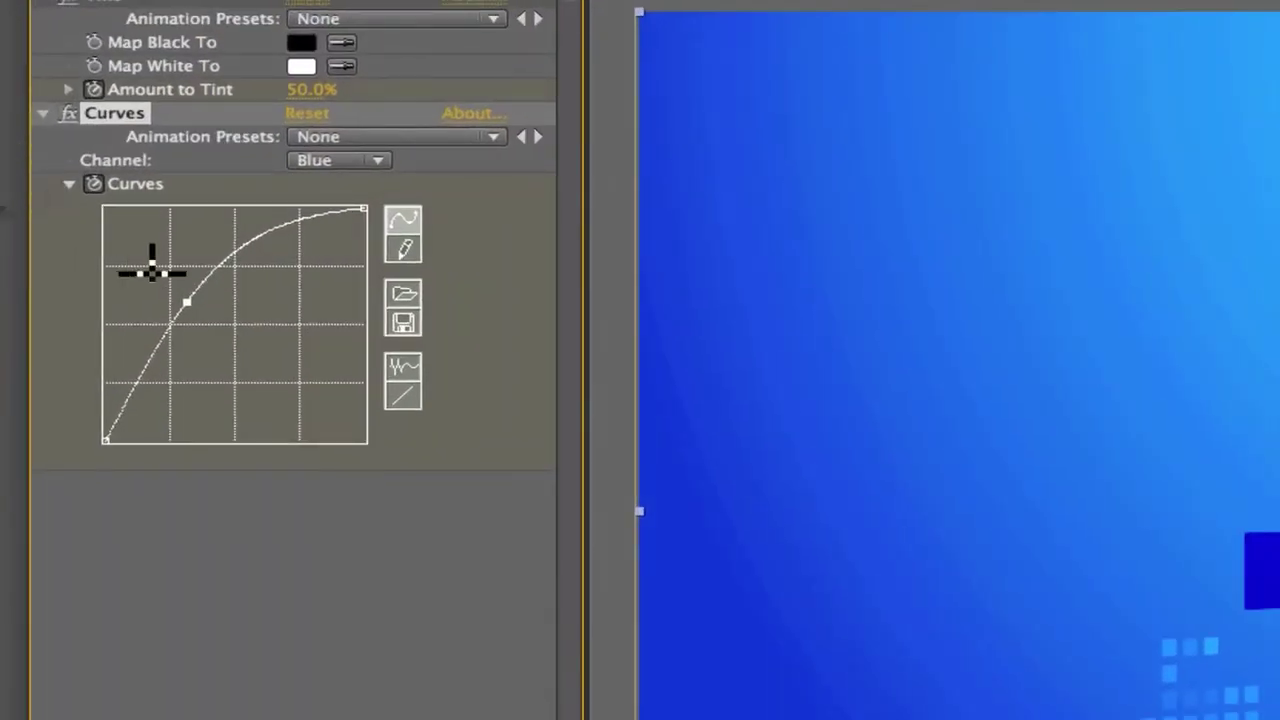
drag(187, 300, 257, 340)
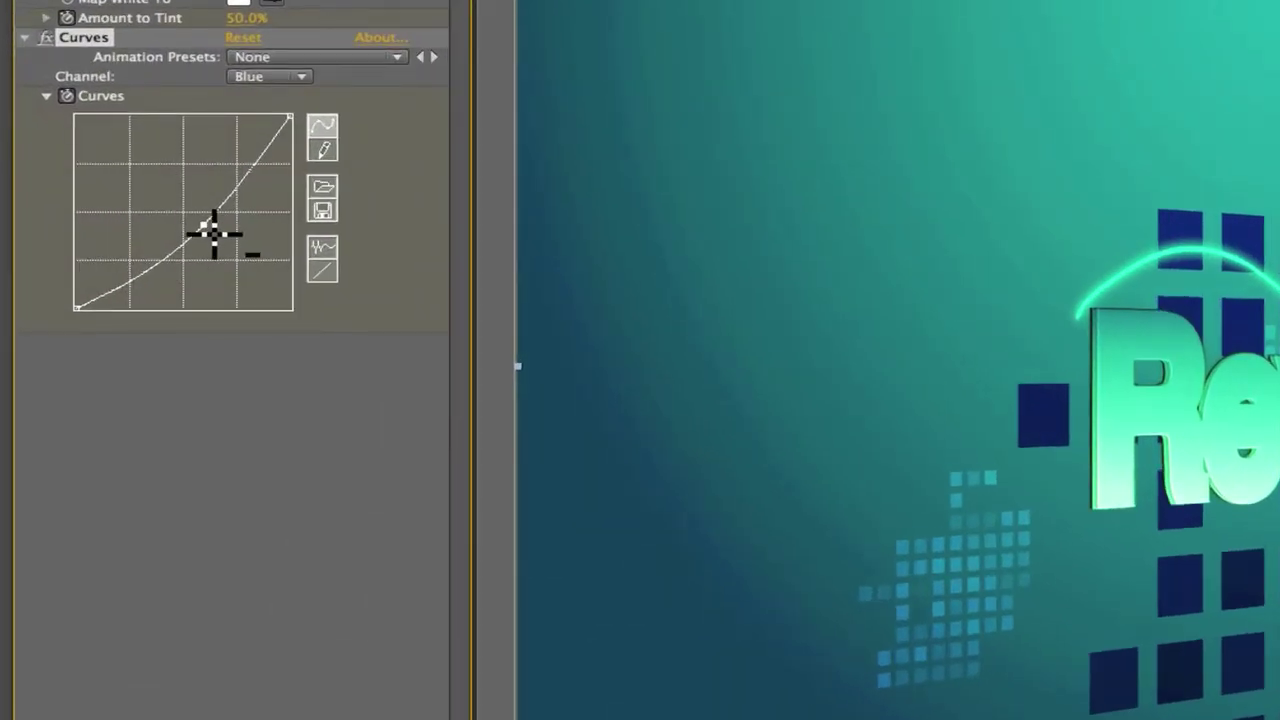
drag(213, 233, 238, 245)
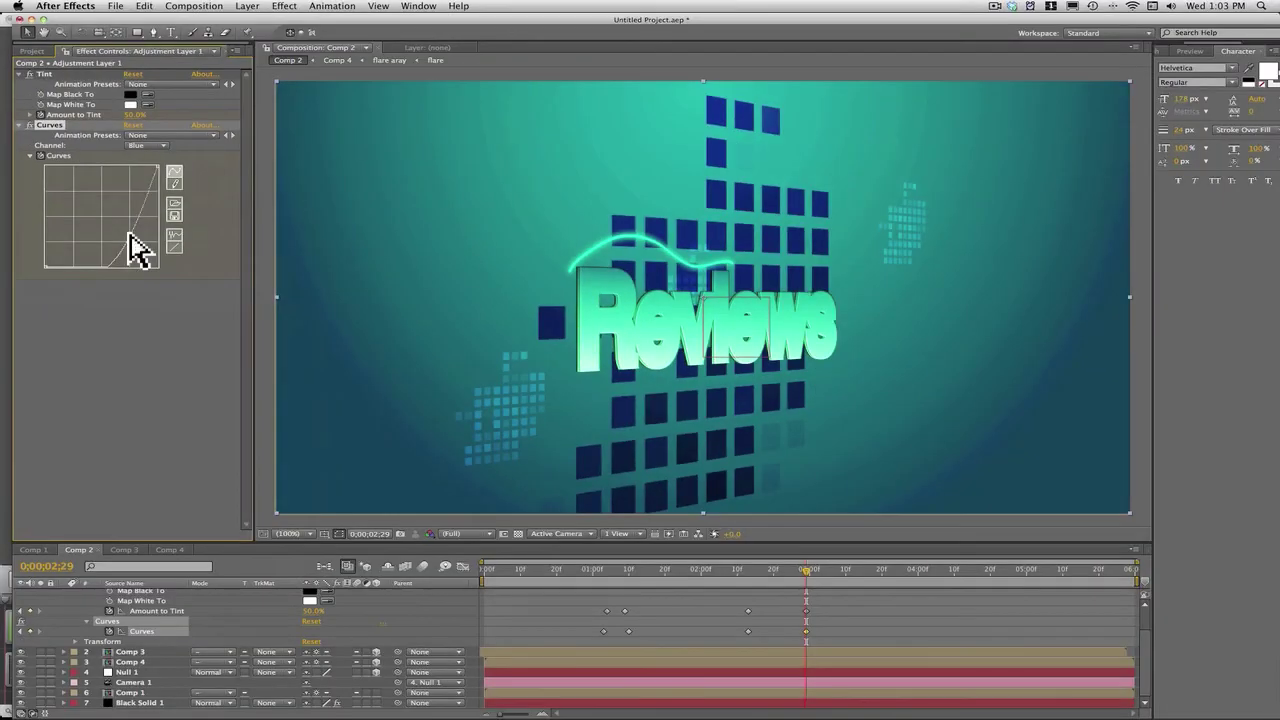
drag(129, 235, 130, 236)
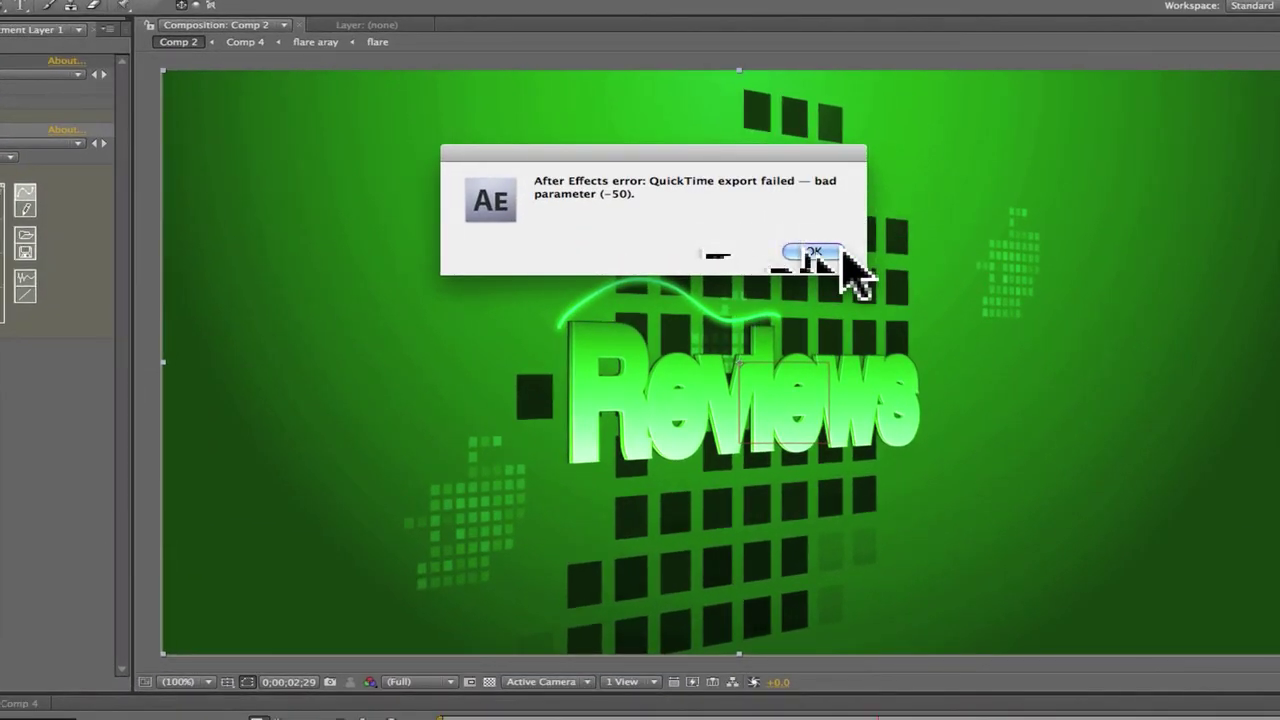
Dismiss the QuickTime export error message.
click(818, 253)
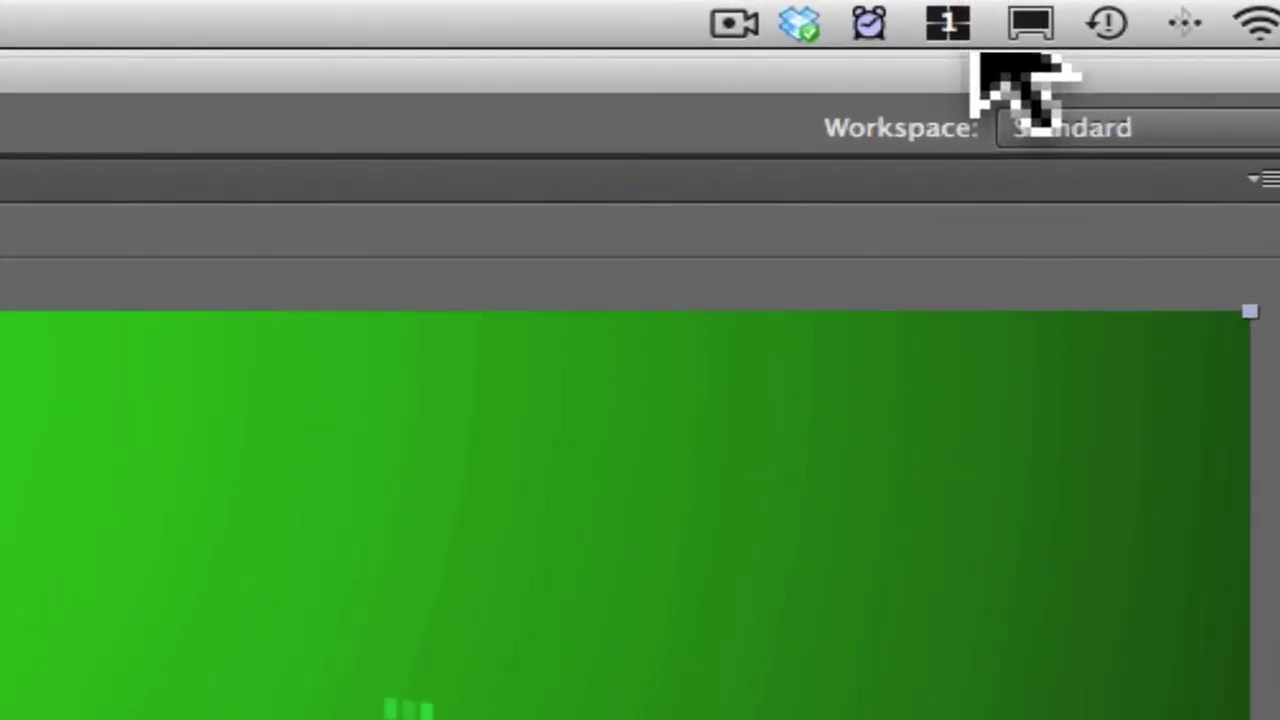
click(975, 55)
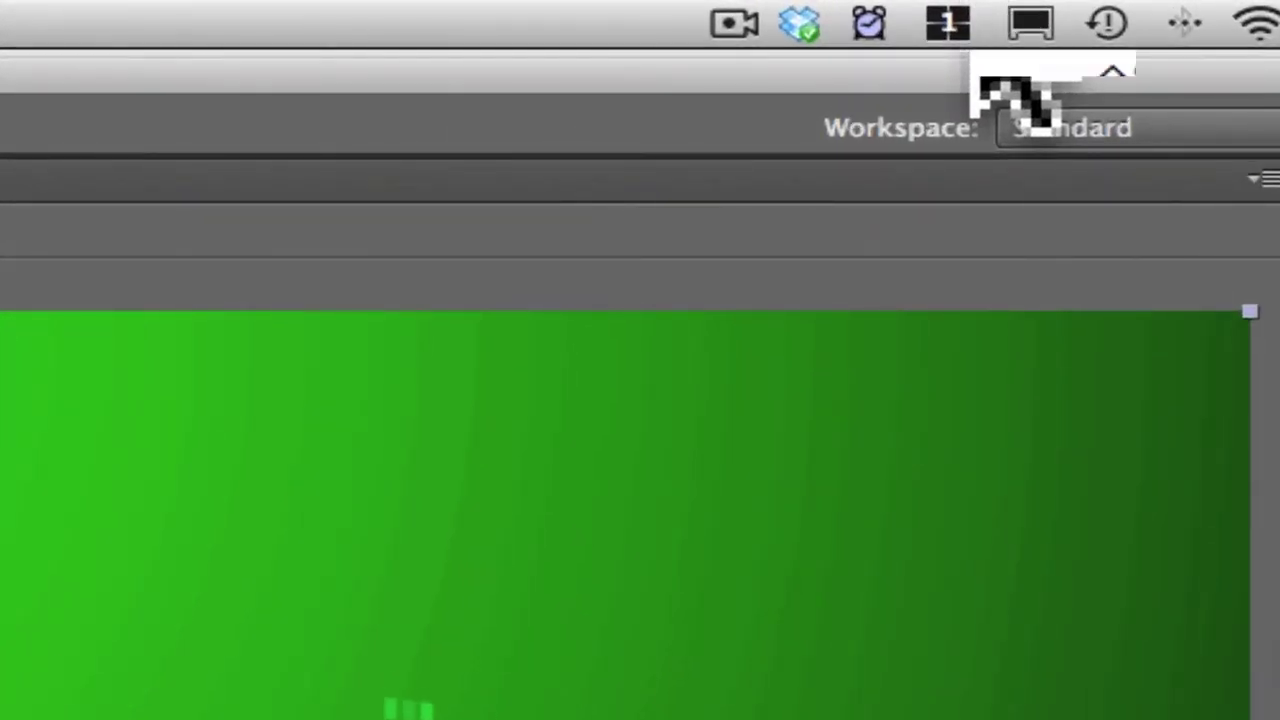